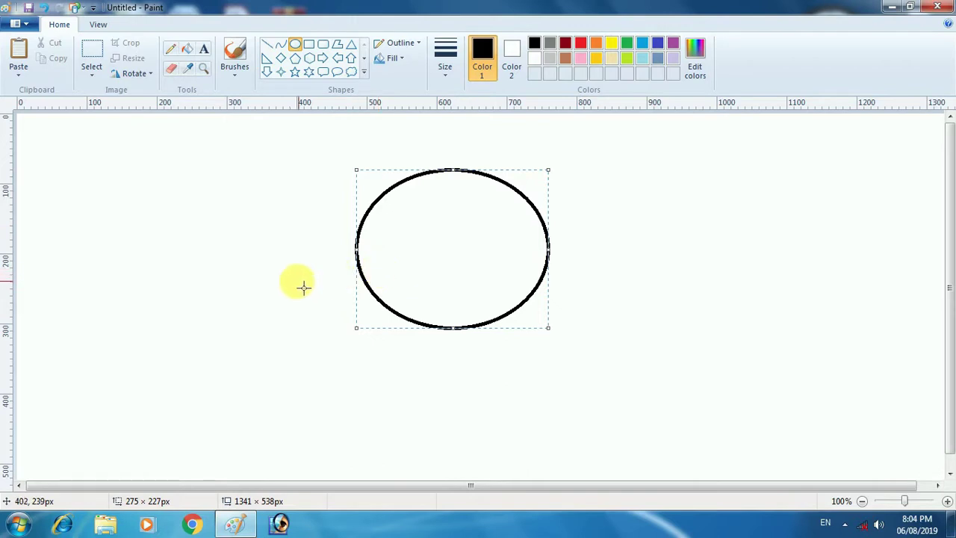
Step: Resize the head ellipse to about 271 × 225 px and deselect it
drag(356, 249, 359, 249)
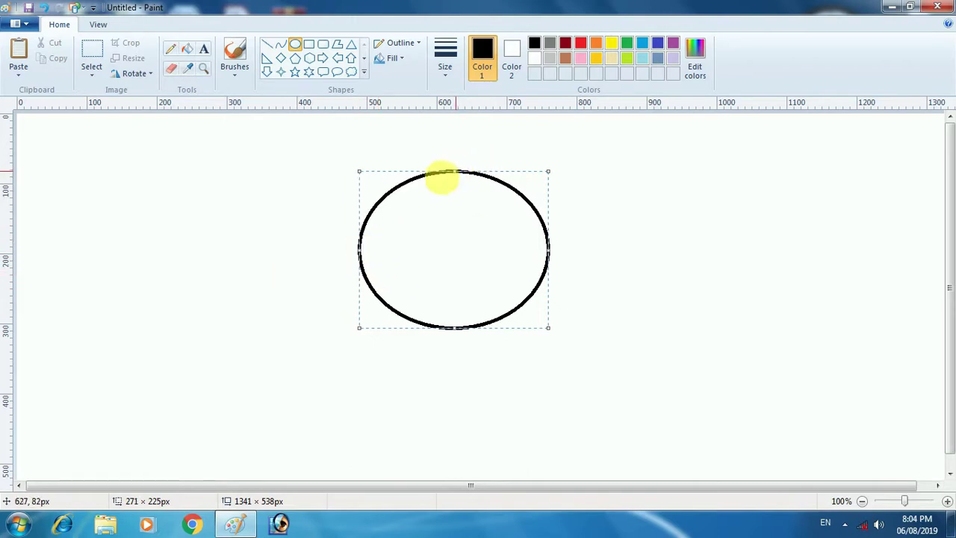
click(198, 231)
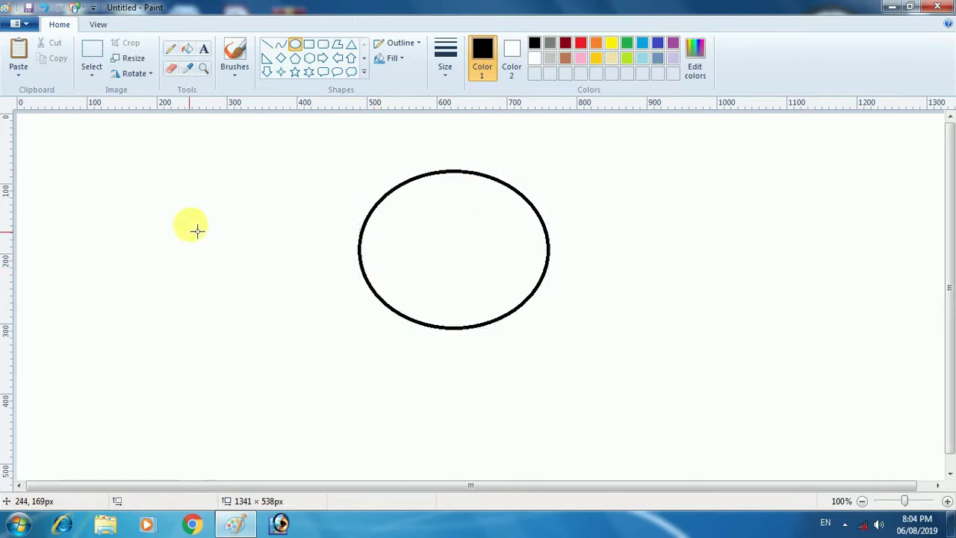
Step: Draw the left ear on the head's upper-left edge with two curves and erase the head outline inside it
click(171, 69)
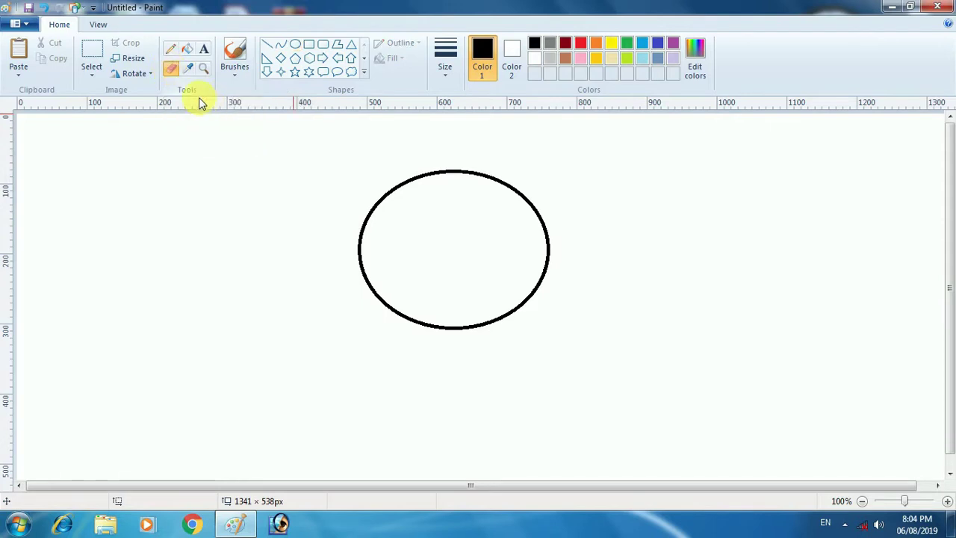
click(280, 47)
drag(363, 225, 421, 182)
click(347, 198)
click(307, 189)
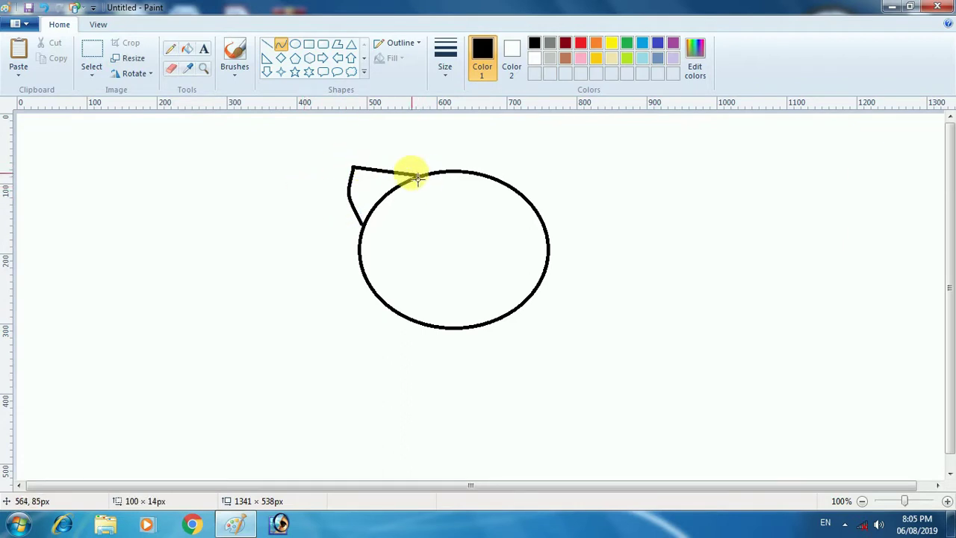
click(301, 162)
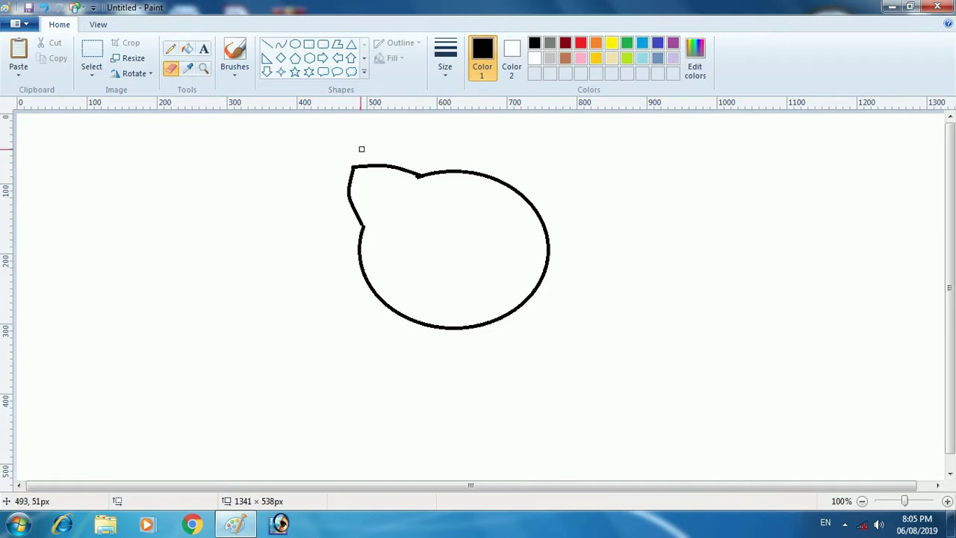
Step: Draw the left eye as a small upright ellipse about 15 × 28 px with a thicker outline
click(295, 44)
click(445, 60)
click(443, 155)
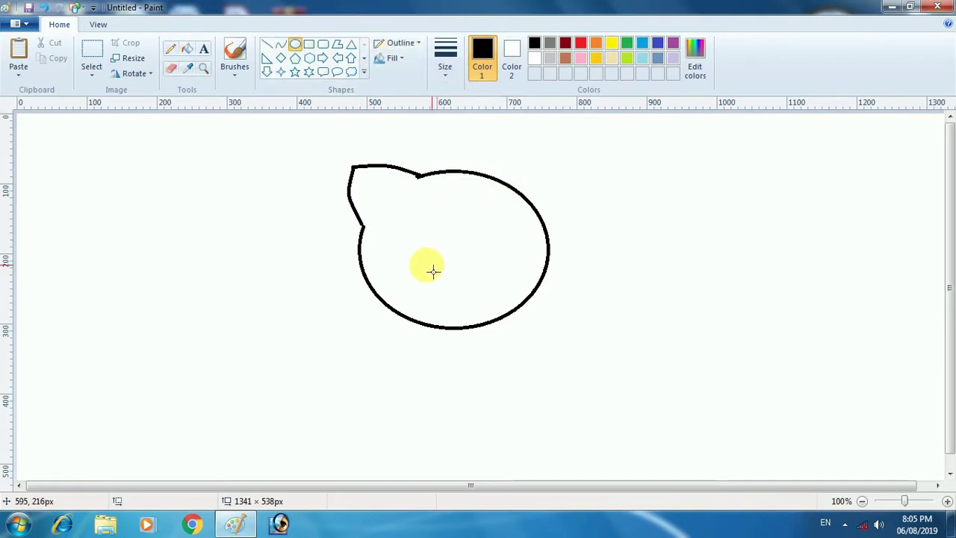
drag(418, 261, 426, 243)
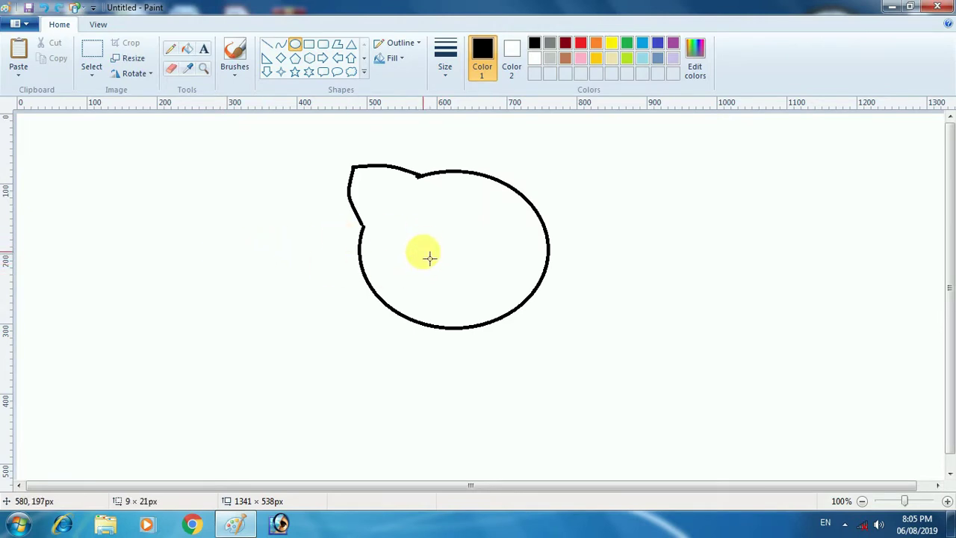
drag(427, 274, 418, 262)
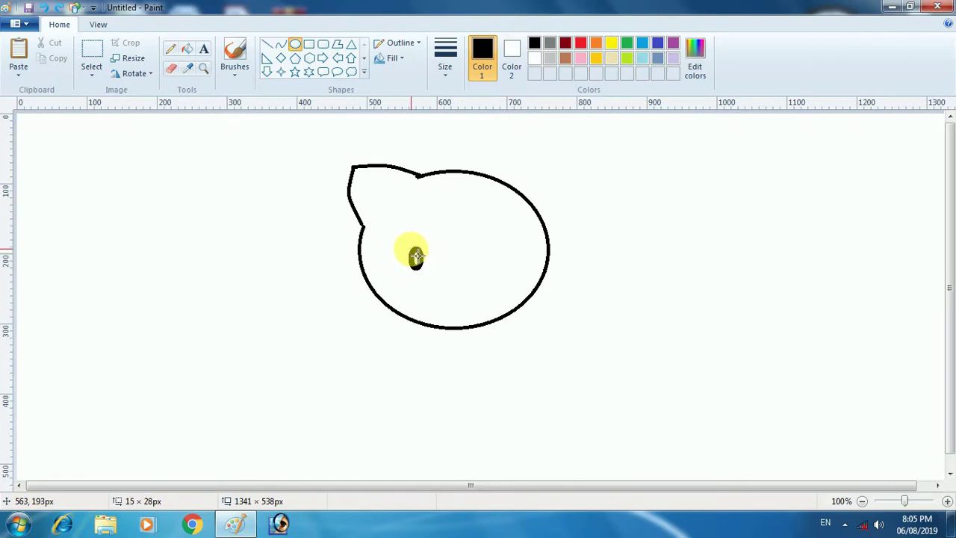
Step: Draw three curved whiskers across the left cheek, using a thinner outline than the eye's
click(281, 44)
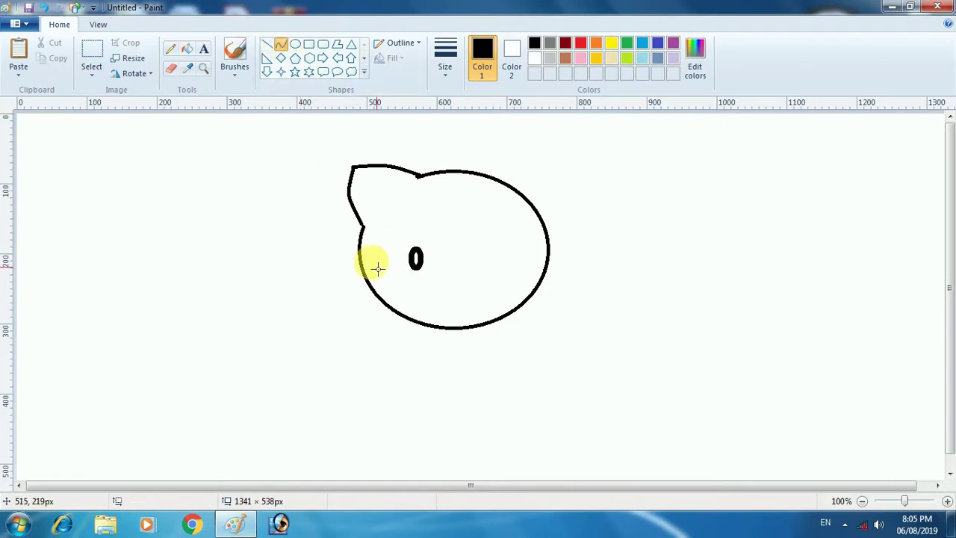
mouse_move(378, 260)
mouse_down()
mouse_move(324, 264)
mouse_move(345, 247)
mouse_up()
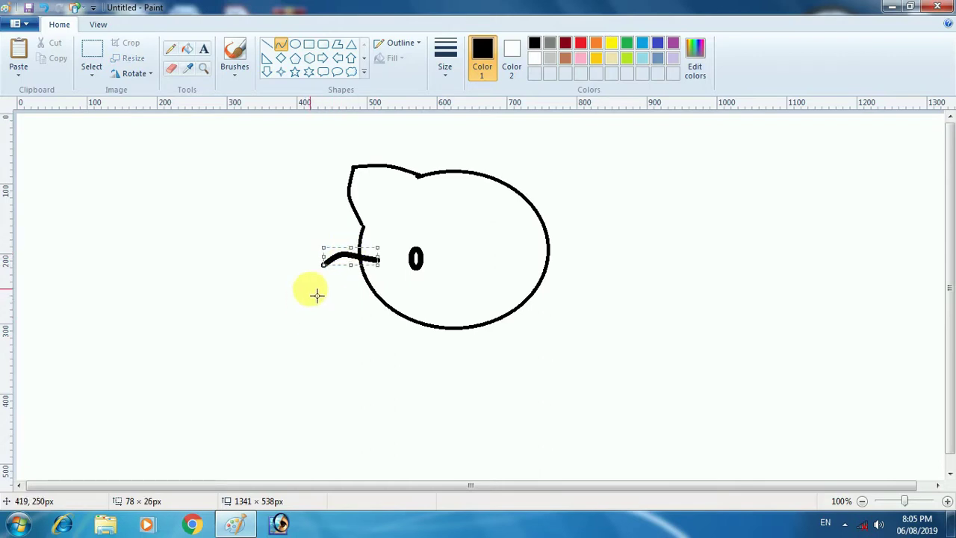
click(448, 63)
click(478, 153)
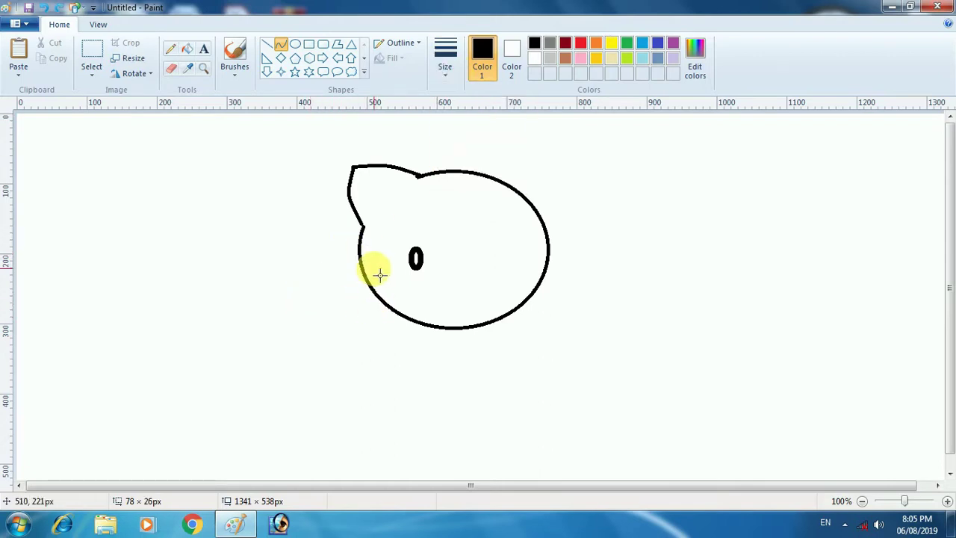
drag(384, 258, 340, 259)
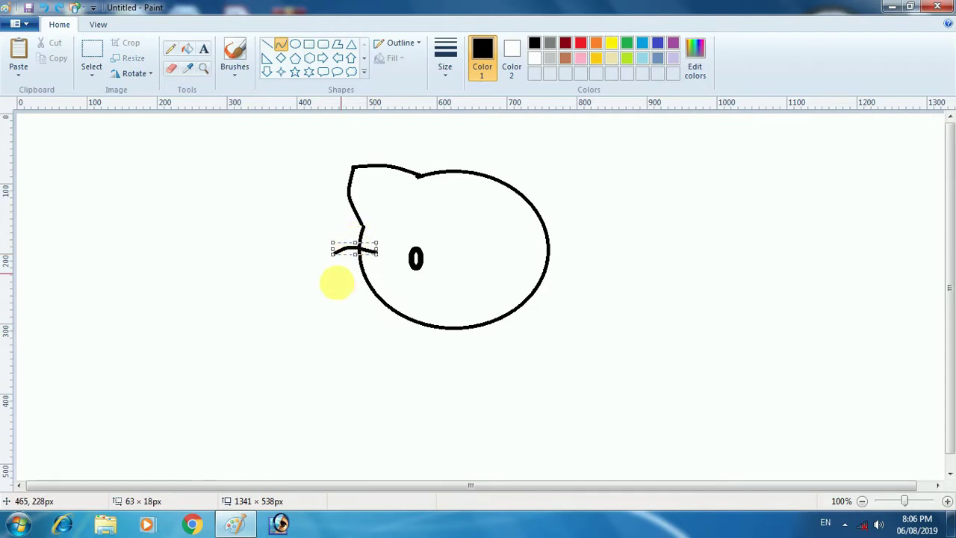
drag(375, 272, 353, 287)
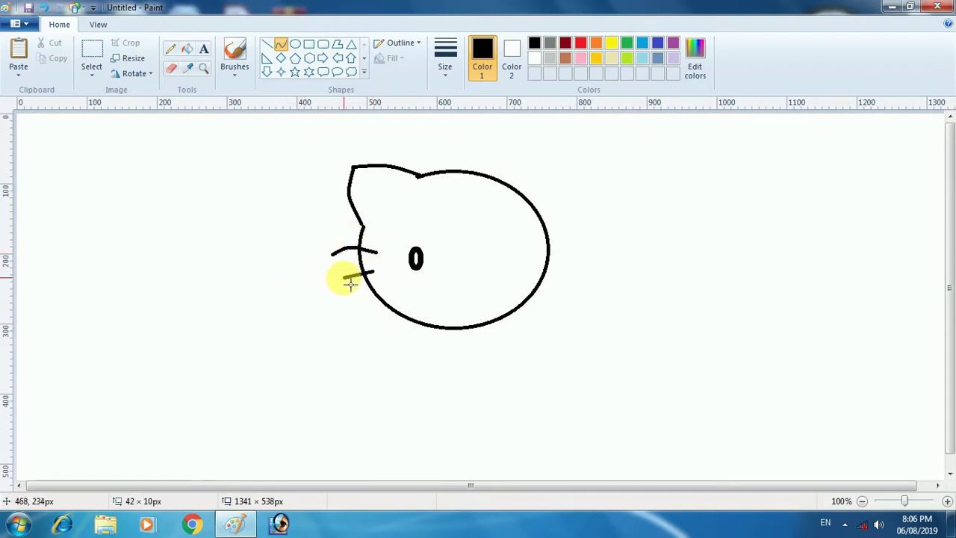
click(359, 276)
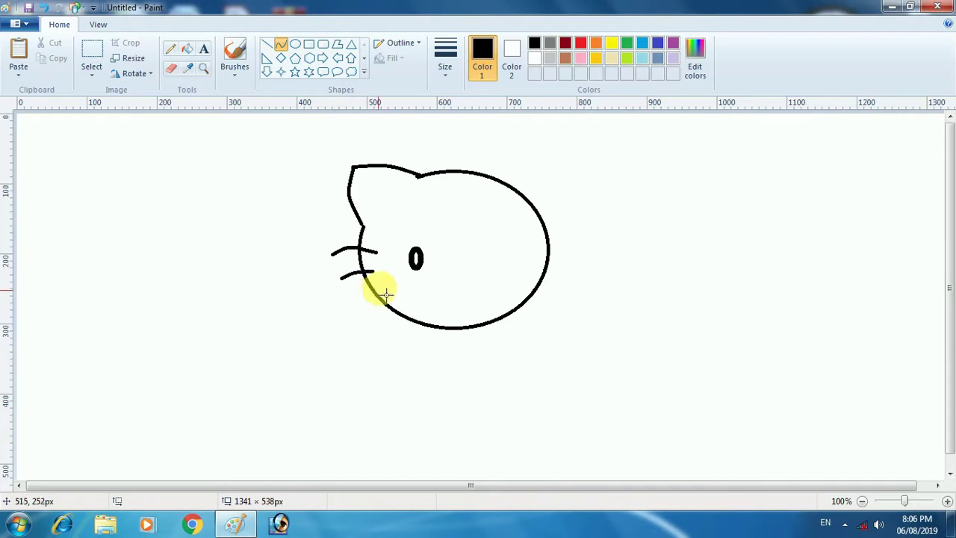
drag(381, 286, 351, 320)
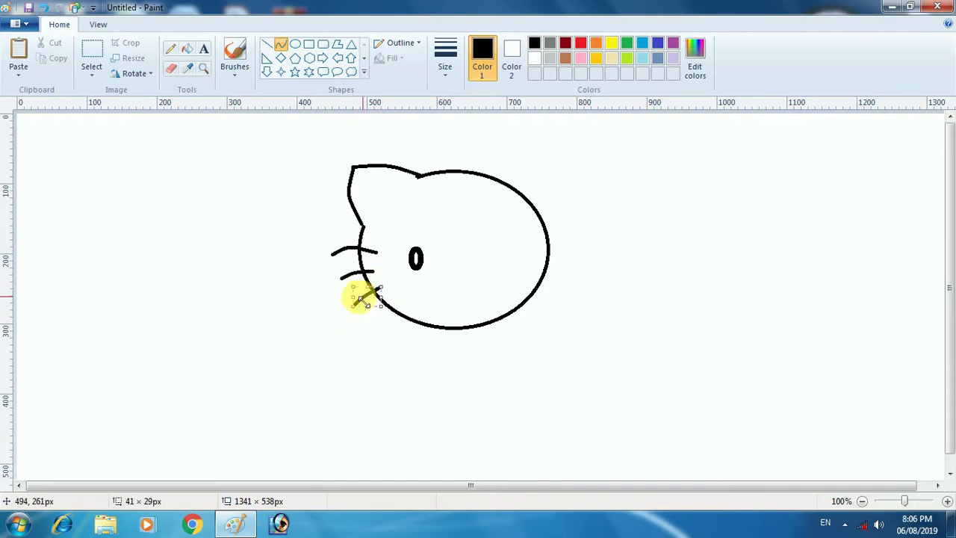
click(366, 299)
Step: Draw the nose as a small horizontal ellipse about 27 × 20 px at the middle of the lower face
click(295, 43)
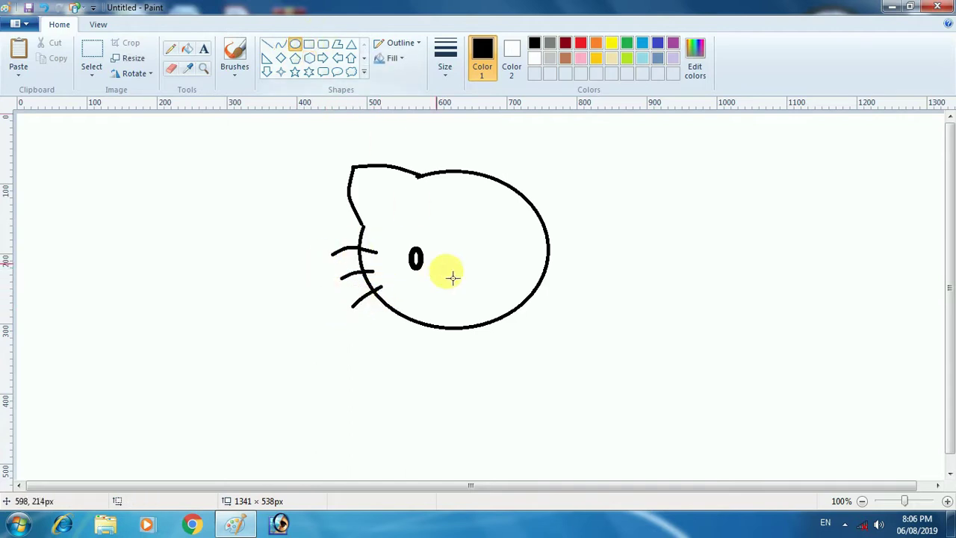
mouse_move(468, 295)
mouse_down()
mouse_move(443, 280)
mouse_move(464, 292)
mouse_up()
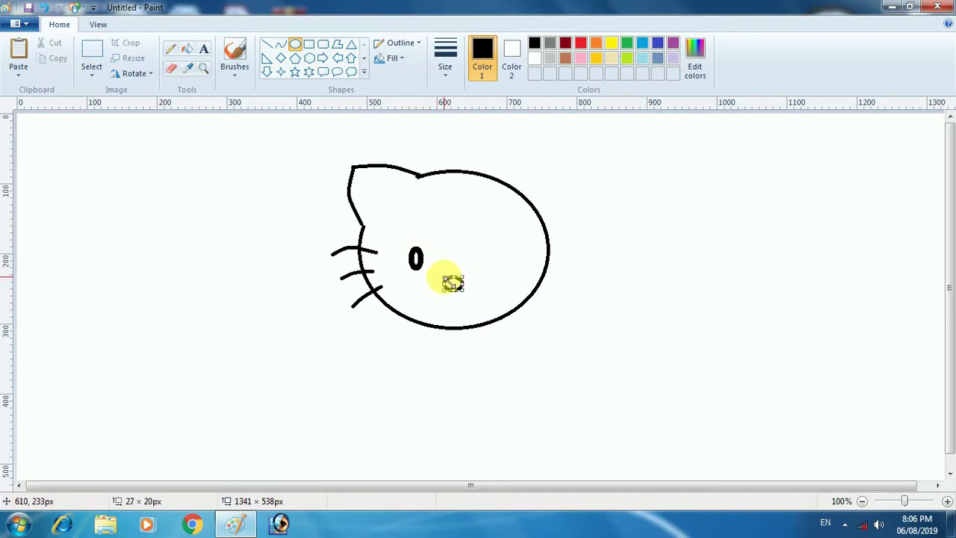
Step: Copy the left half of the face, cut through the nose, and move it leftward away from the right half
click(91, 53)
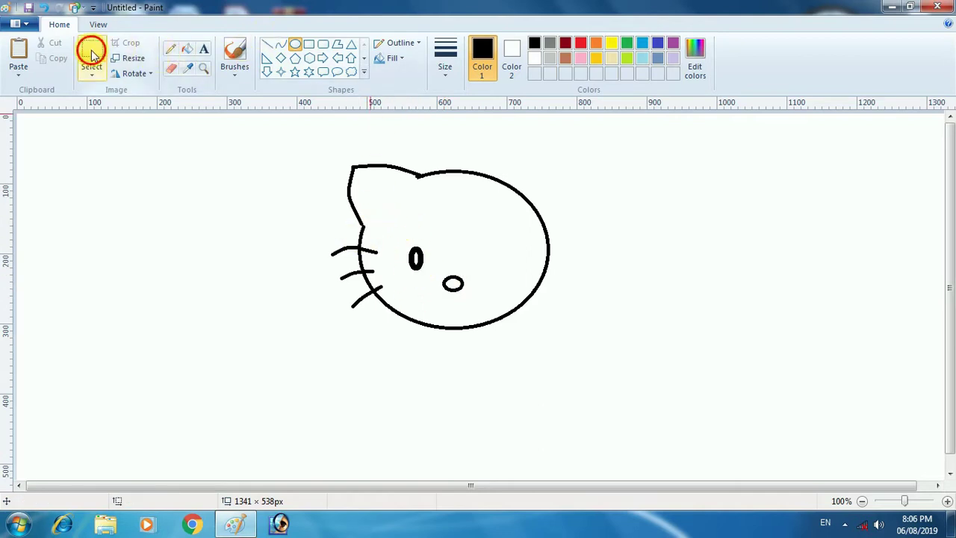
drag(457, 387, 326, 144)
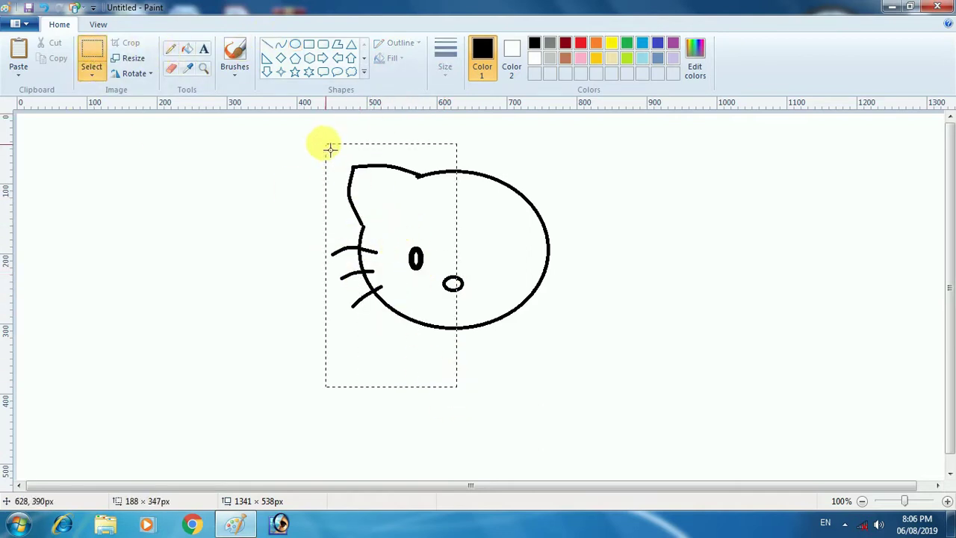
drag(403, 292, 357, 291)
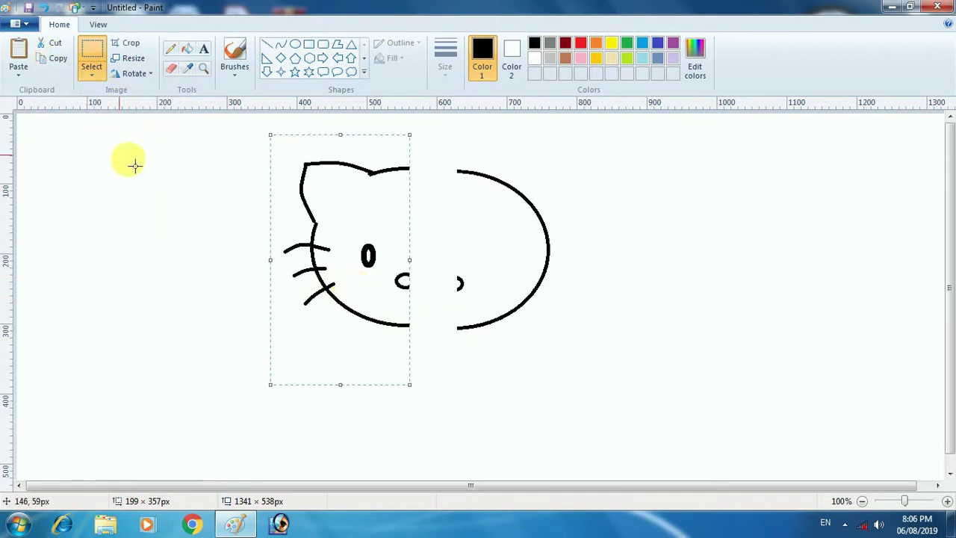
drag(352, 250, 362, 254)
click(153, 245)
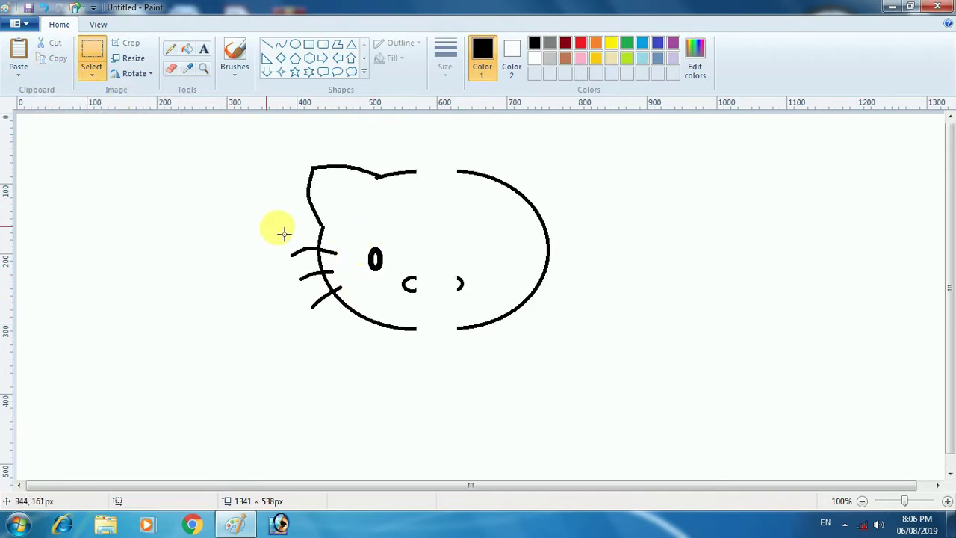
Step: Remove the leftover right half of the head and nose by filling its lines with white
click(171, 68)
click(187, 48)
click(534, 58)
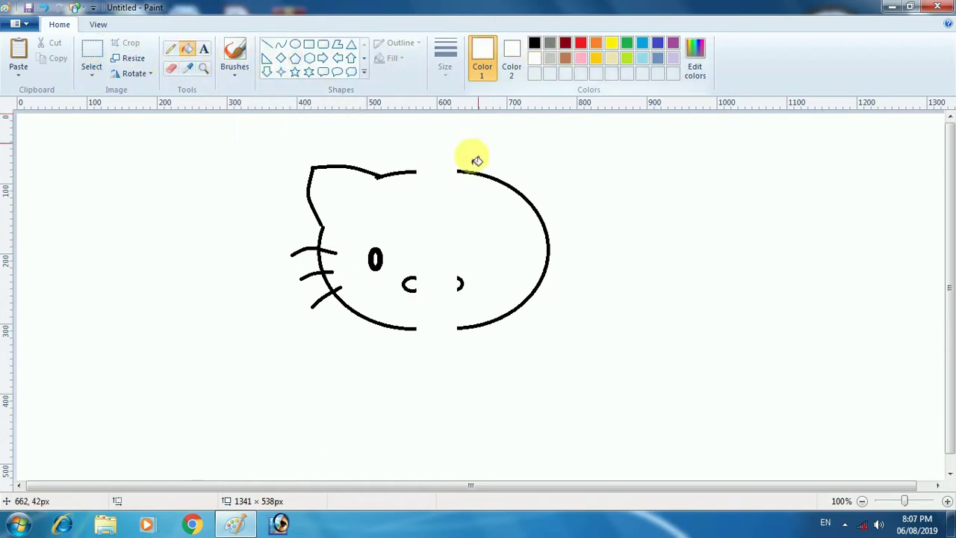
click(473, 173)
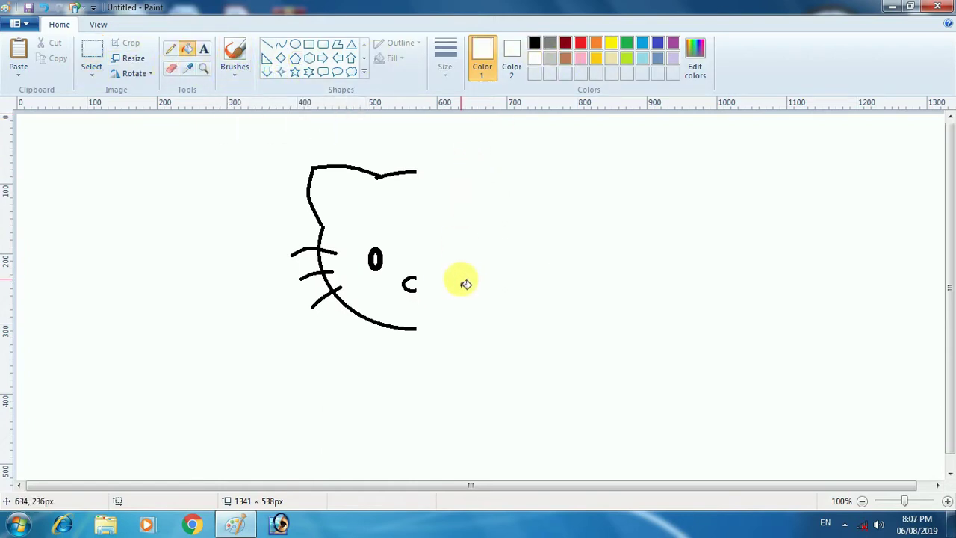
Step: Paste the copied half face, flip it horizontally and join it to the left half to complete the face
click(22, 51)
drag(81, 215, 151, 230)
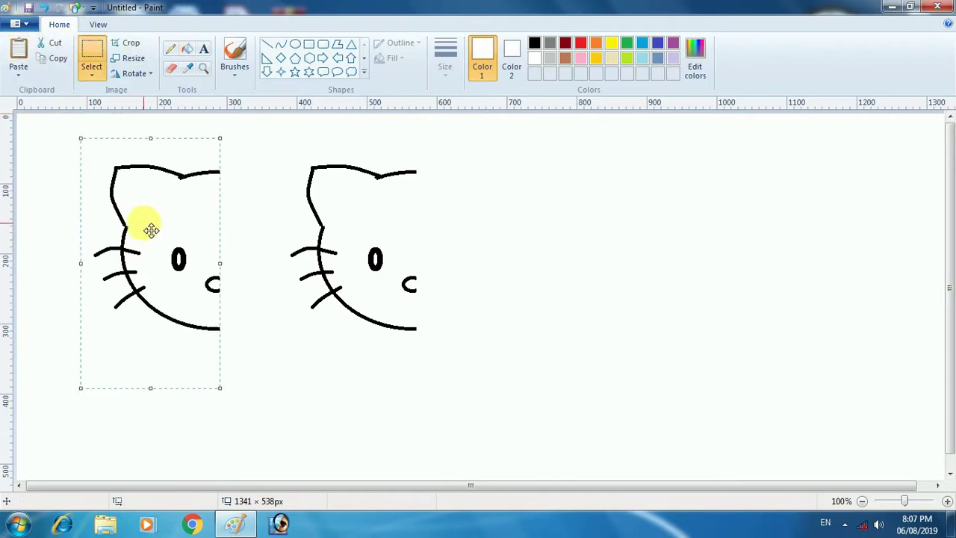
click(136, 71)
click(147, 147)
drag(136, 277, 473, 284)
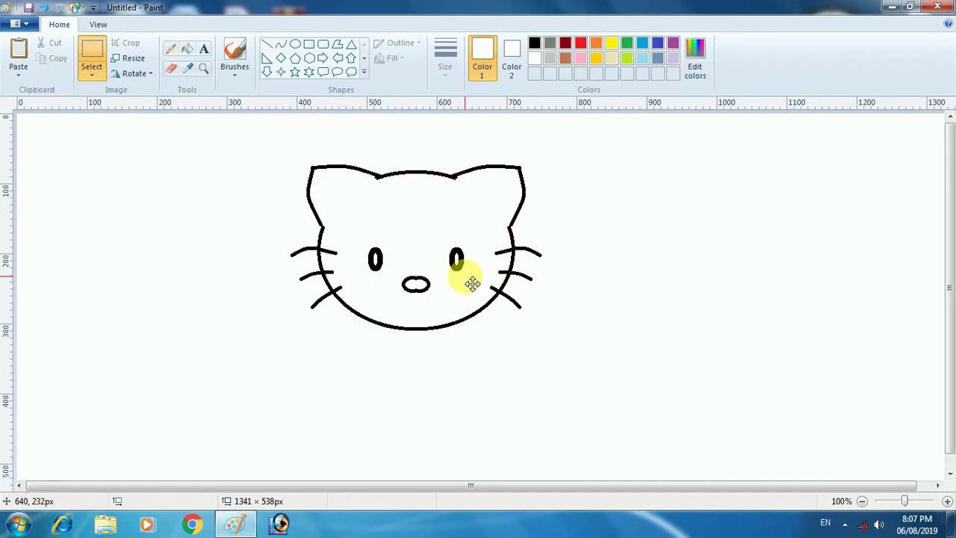
click(96, 260)
Step: Smooth the notches in the nose's upper and lower outline with short straight black lines
click(267, 45)
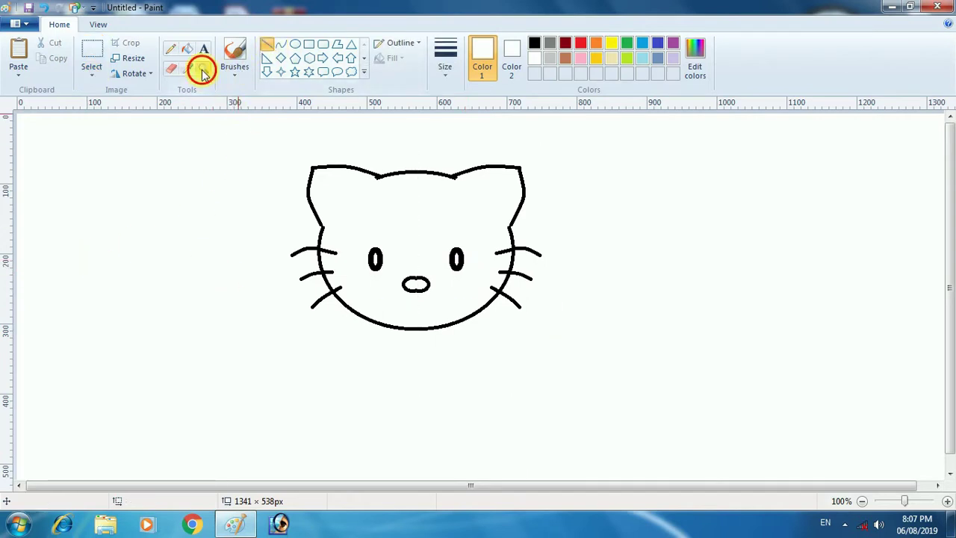
click(202, 73)
click(385, 251)
click(437, 282)
click(267, 44)
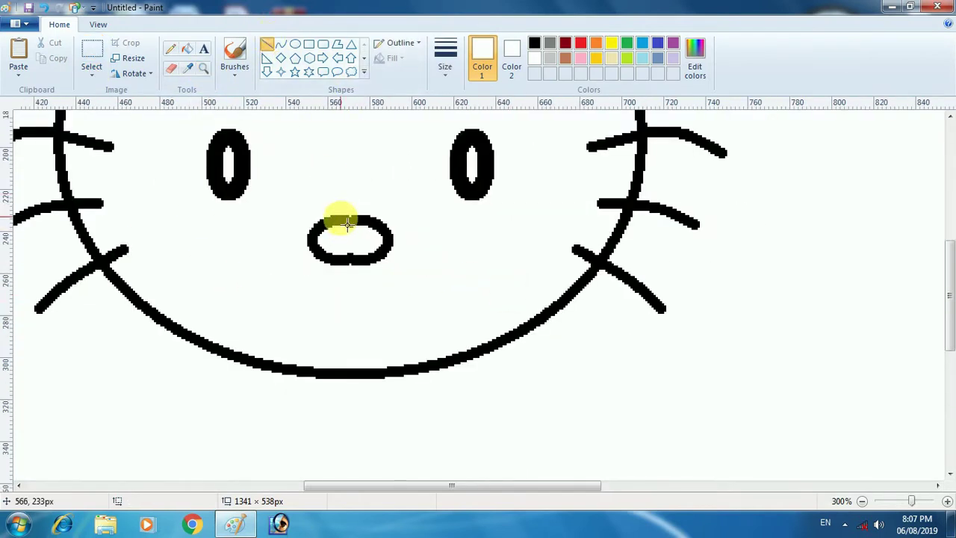
drag(340, 220, 364, 220)
click(534, 43)
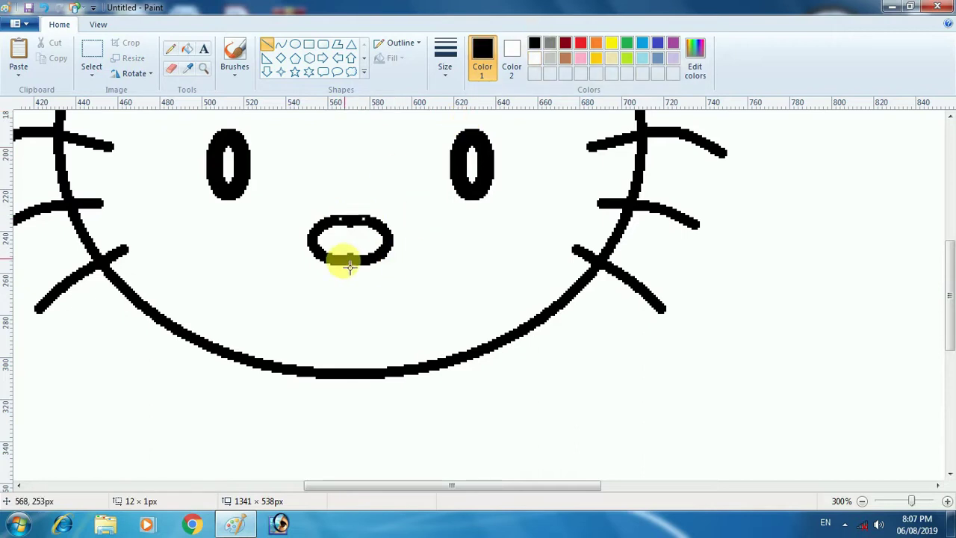
click(204, 68)
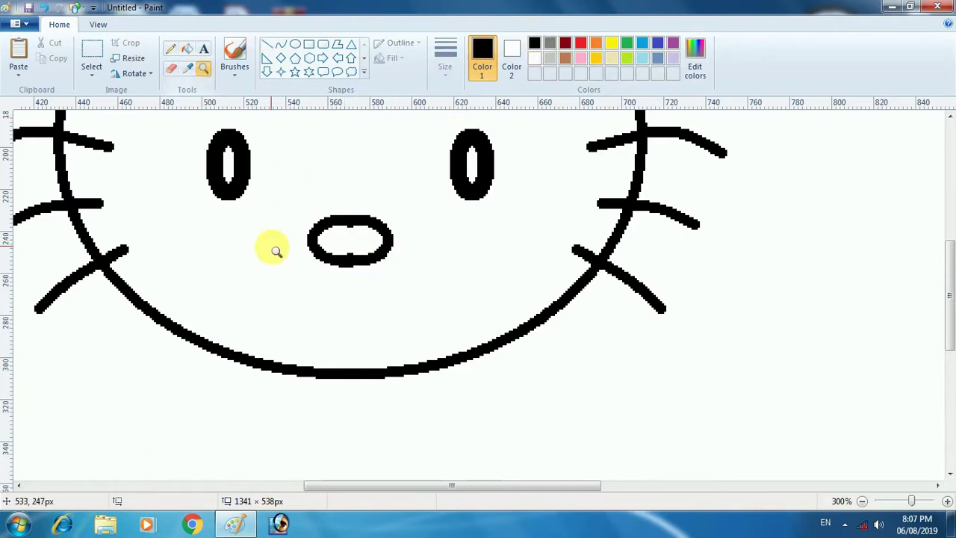
right_click(276, 251)
right_click(253, 235)
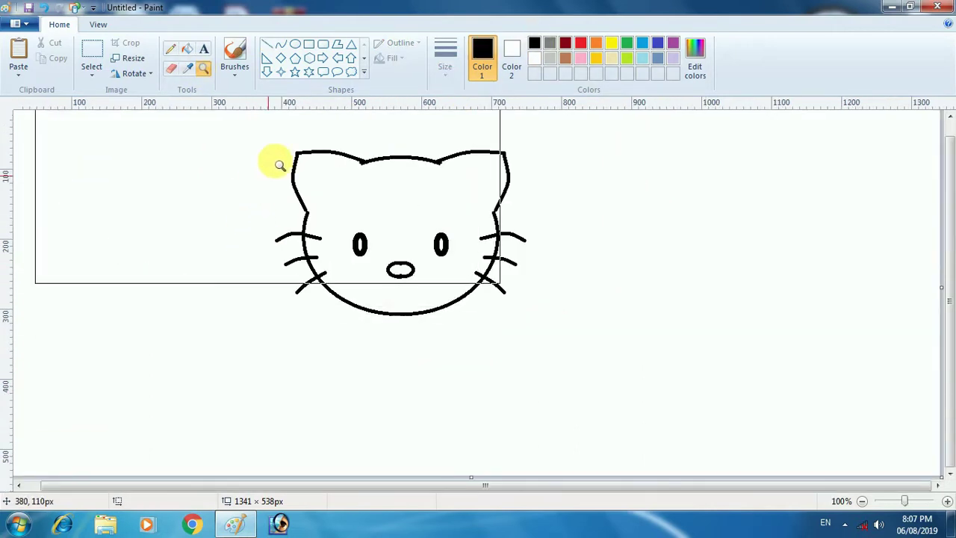
Step: Draw a circle about 52 × 51 px at the base of the right ear as the bow's centre
click(295, 43)
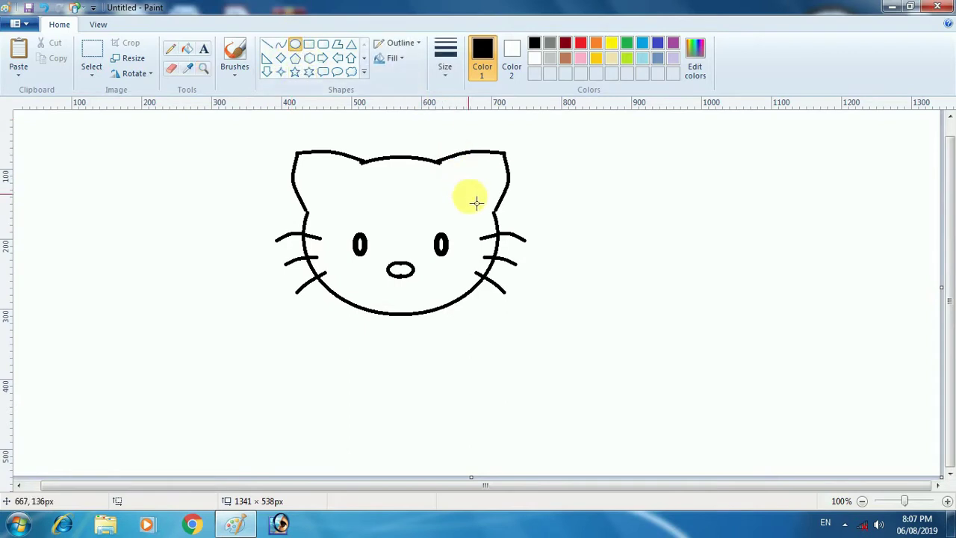
mouse_move(480, 212)
mouse_down()
mouse_move(439, 174)
mouse_move(470, 194)
mouse_up()
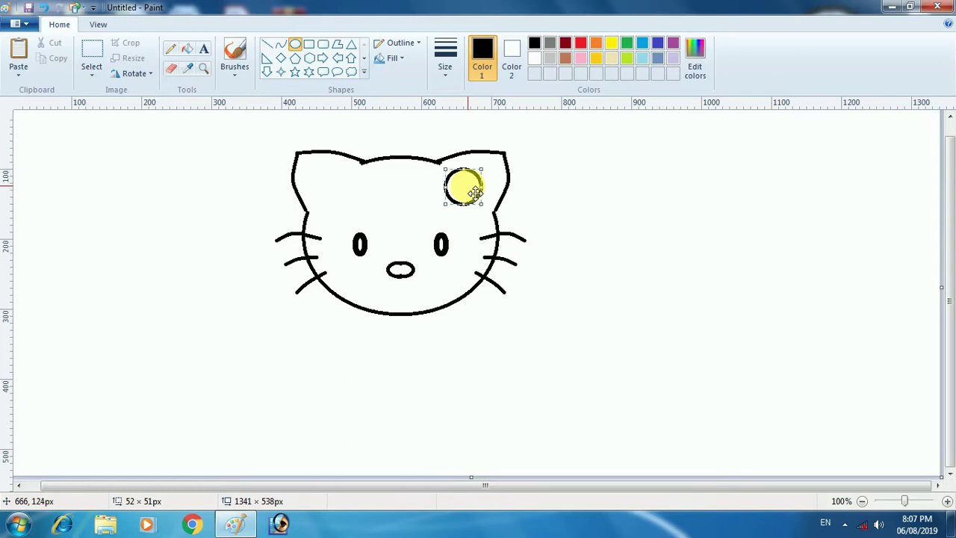
click(394, 171)
click(282, 48)
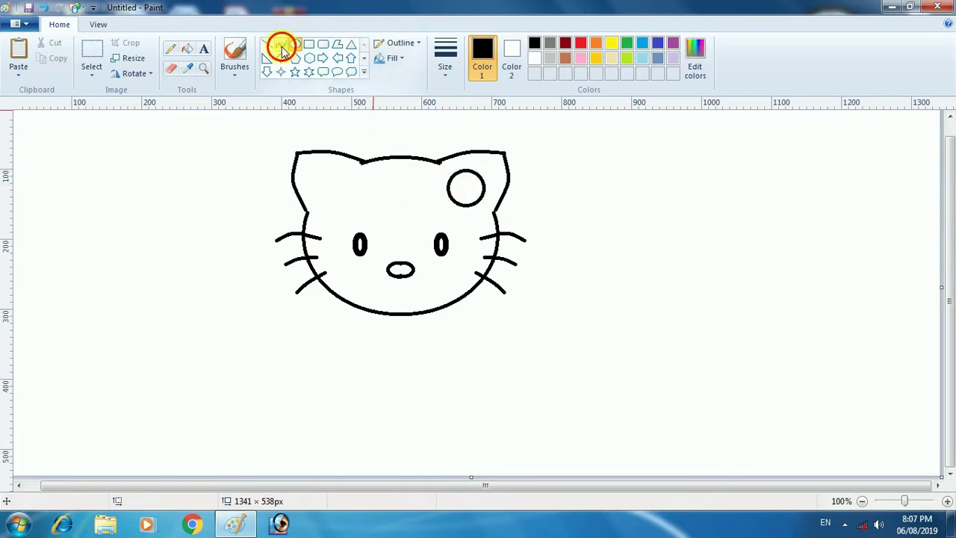
drag(434, 152, 468, 178)
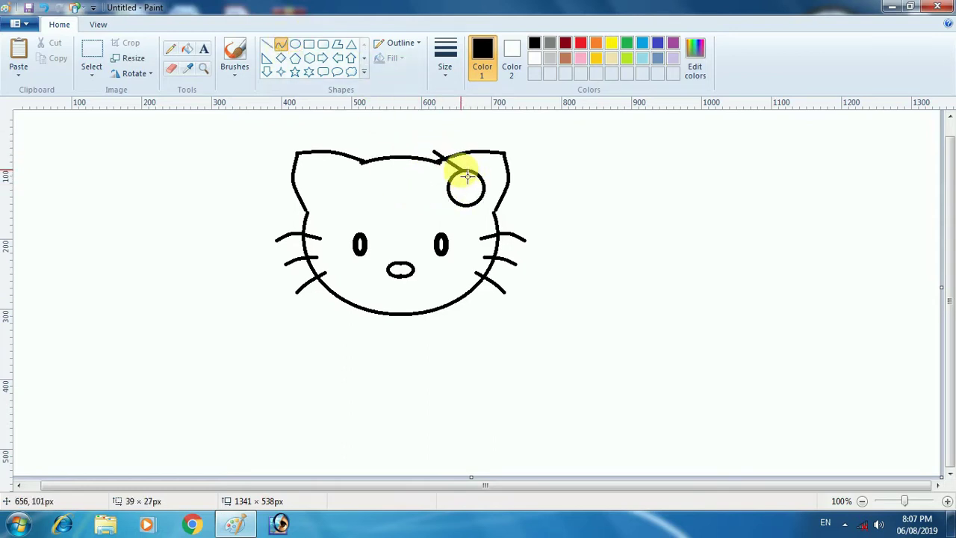
click(457, 150)
click(392, 133)
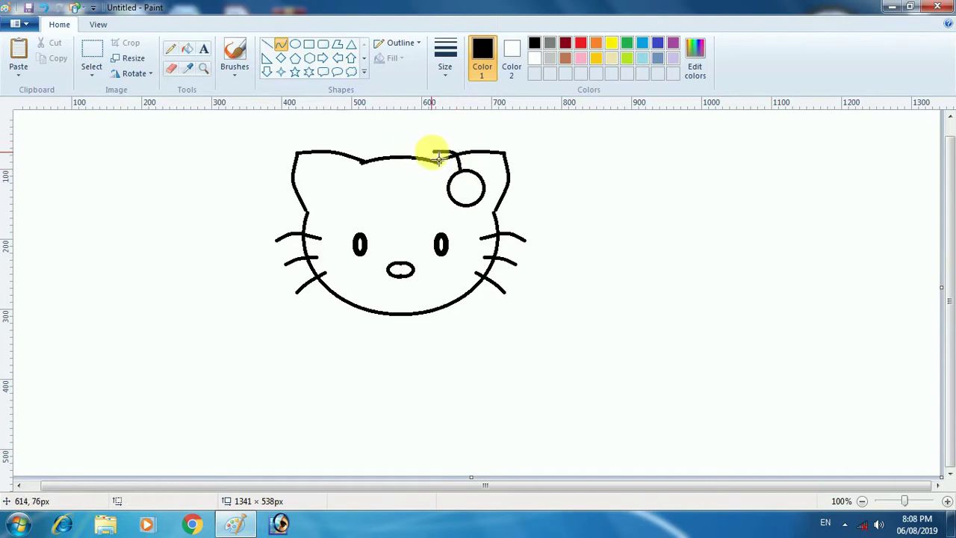
Step: Draw two ovals about 55 × 67 px as the bow's loops, one on each side of the centre circle
click(298, 48)
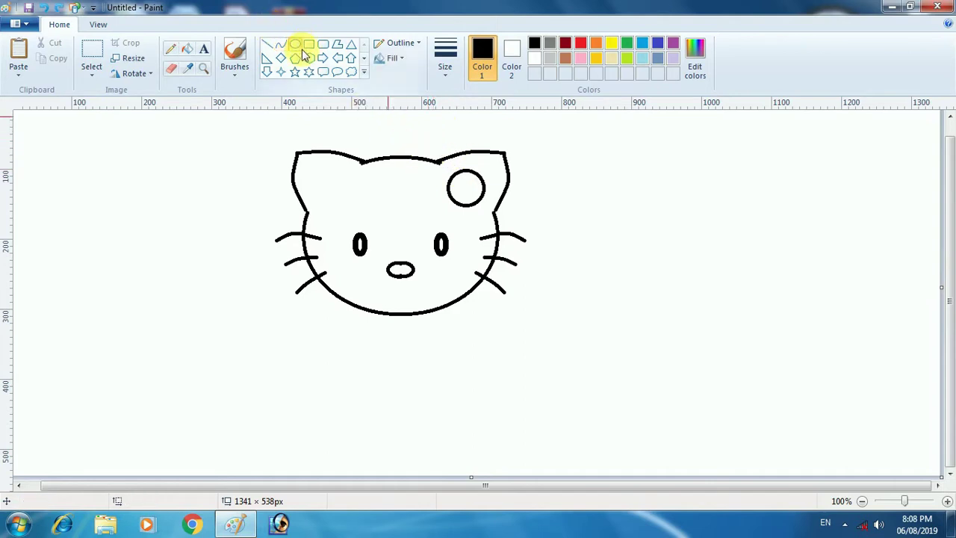
mouse_move(462, 184)
mouse_down()
mouse_move(413, 138)
mouse_move(452, 137)
mouse_up()
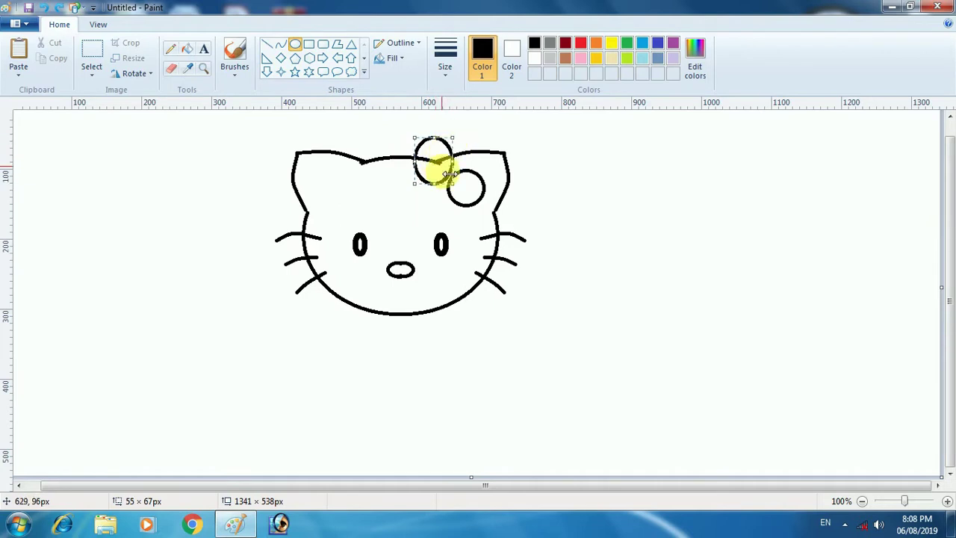
drag(415, 183, 415, 182)
mouse_move(431, 160)
mouse_down()
mouse_move(441, 178)
mouse_move(427, 150)
mouse_move(452, 178)
mouse_move(414, 173)
mouse_move(499, 203)
mouse_up()
click(397, 144)
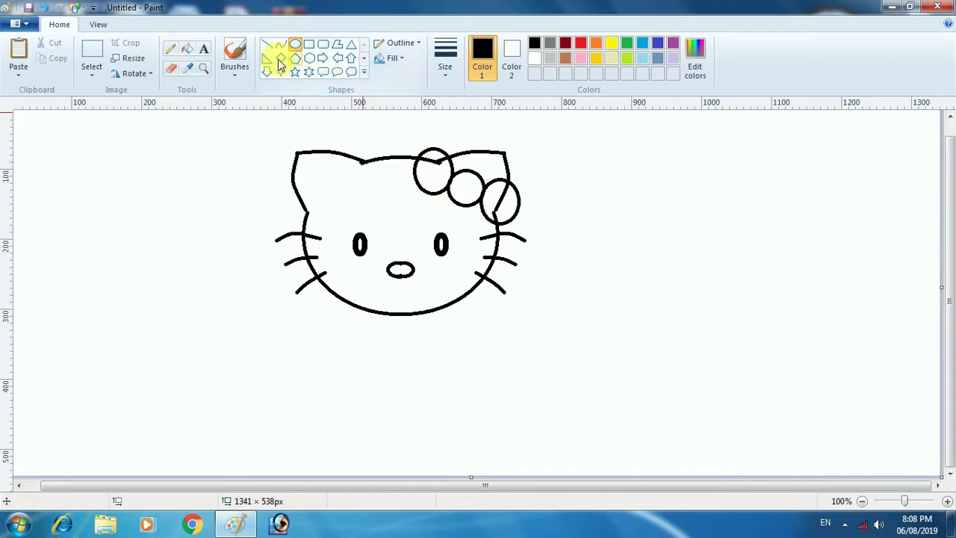
Step: Erase the head and ear outlines that run through the inside of the two bow loops
click(204, 68)
click(441, 183)
click(441, 239)
click(171, 67)
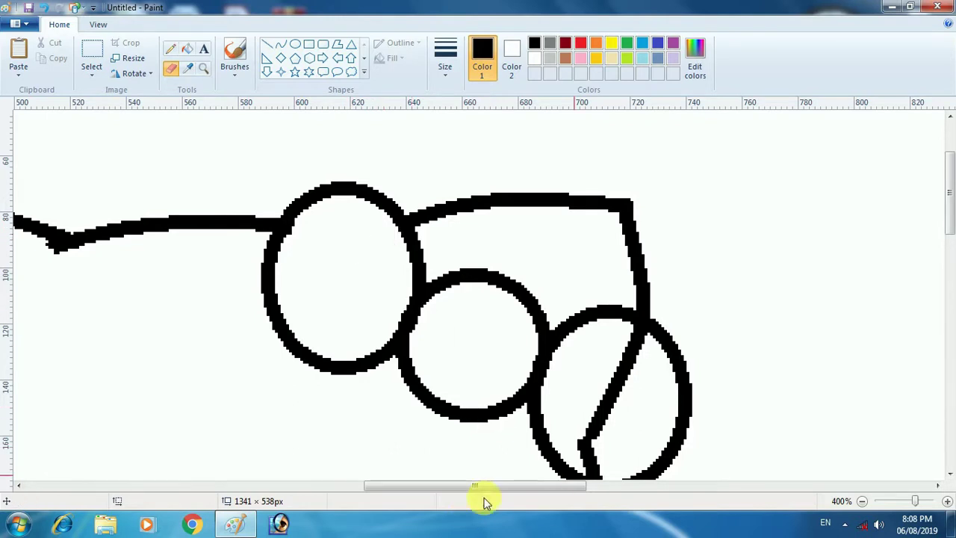
drag(475, 485, 512, 486)
mouse_move(484, 349)
mouse_down()
mouse_move(450, 418)
mouse_move(448, 448)
mouse_up()
scroll(448, 448, down, 2)
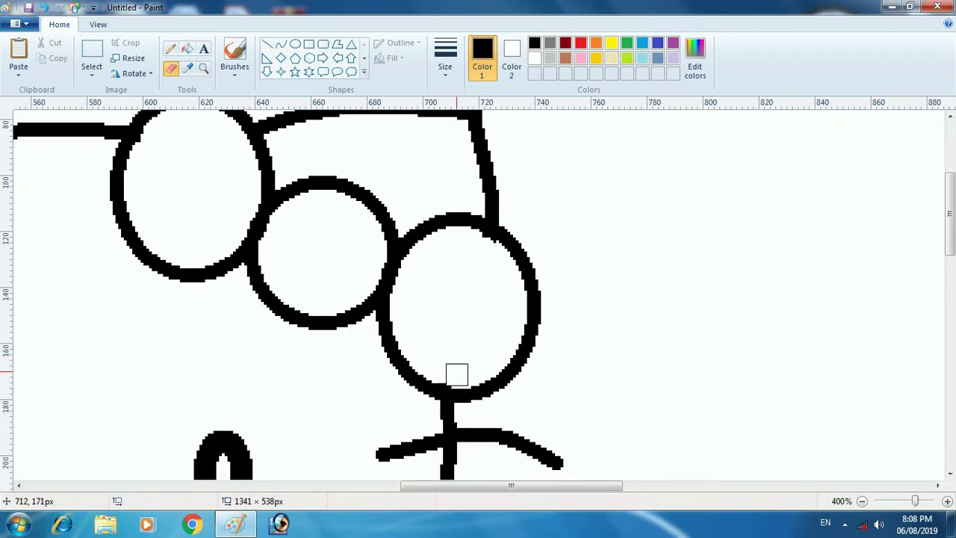
Step: Draw a small pointed fold about 20 × 19 px inside each bow loop, attached to the centre circle with the Curve tool
click(278, 43)
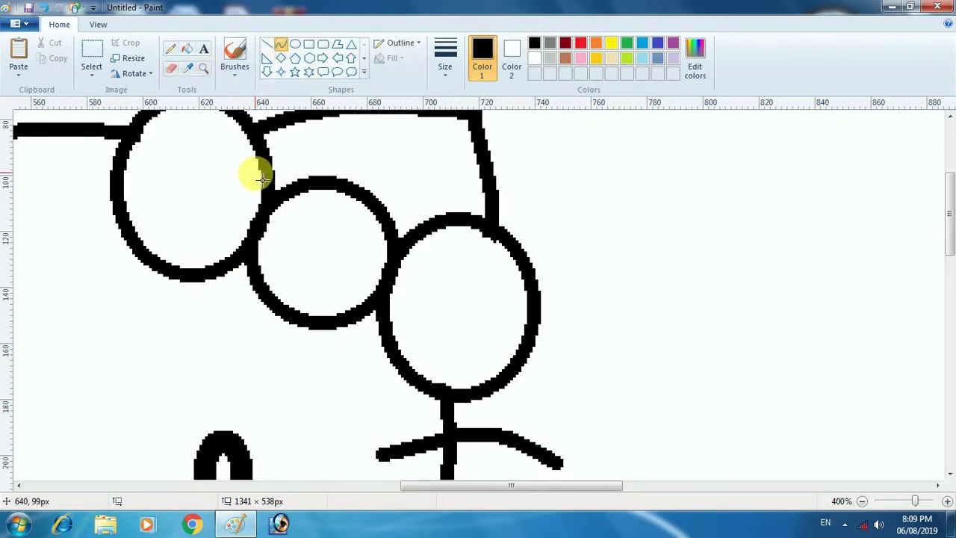
drag(260, 197, 225, 213)
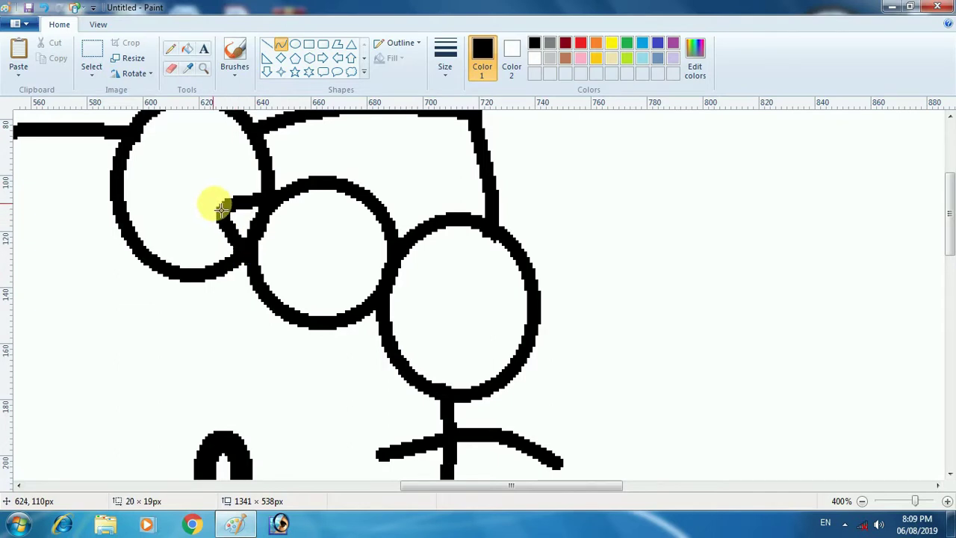
click(221, 210)
click(181, 192)
mouse_move(406, 256)
mouse_down()
mouse_move(385, 307)
mouse_move(437, 301)
mouse_up()
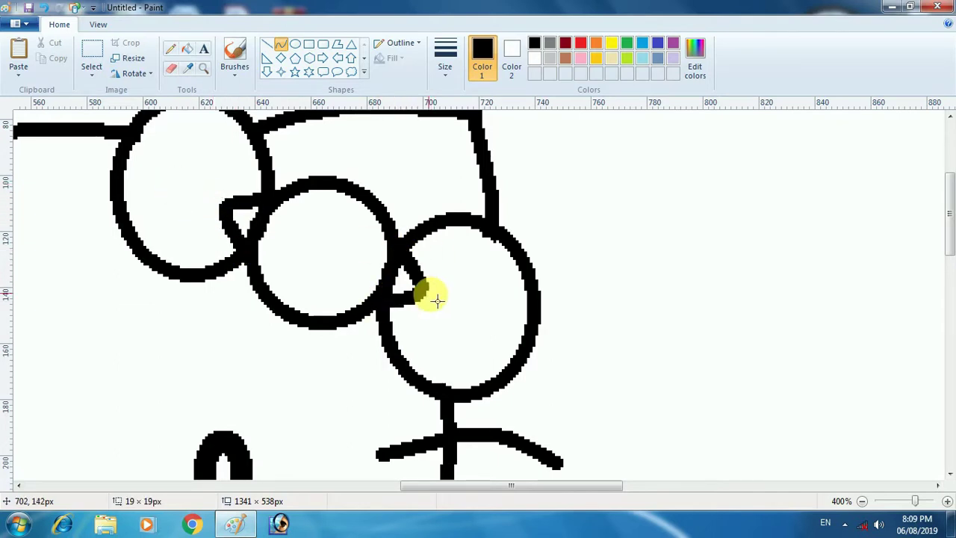
click(437, 301)
click(356, 165)
Step: Draw the body's left side as an outward-bulging curve about 49 × 139 px down from the chin
click(204, 68)
right_click(252, 318)
right_click(252, 318)
right_click(252, 318)
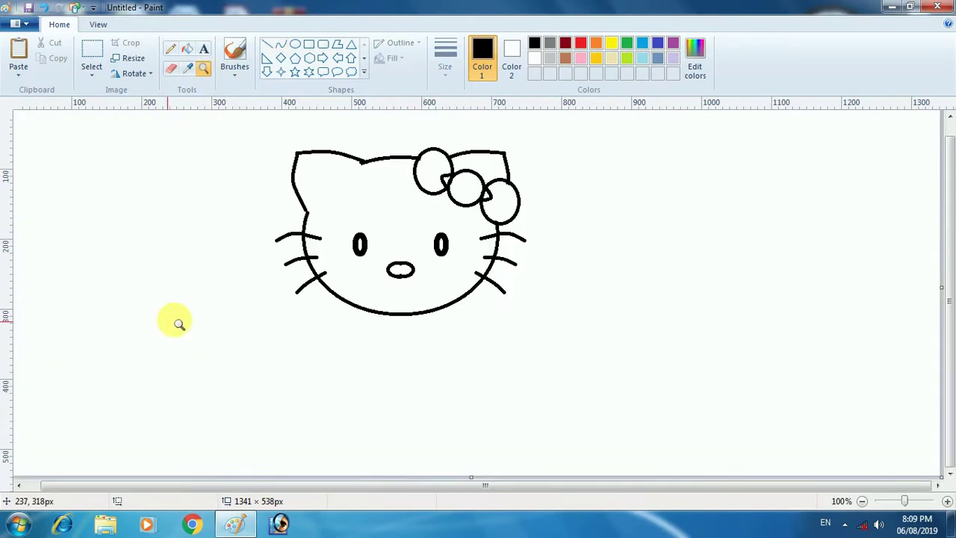
click(281, 46)
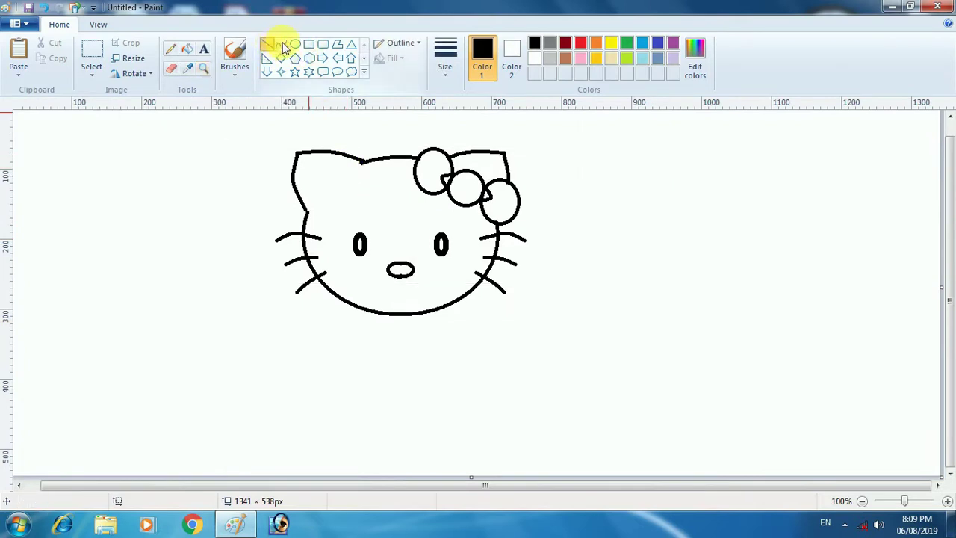
click(281, 46)
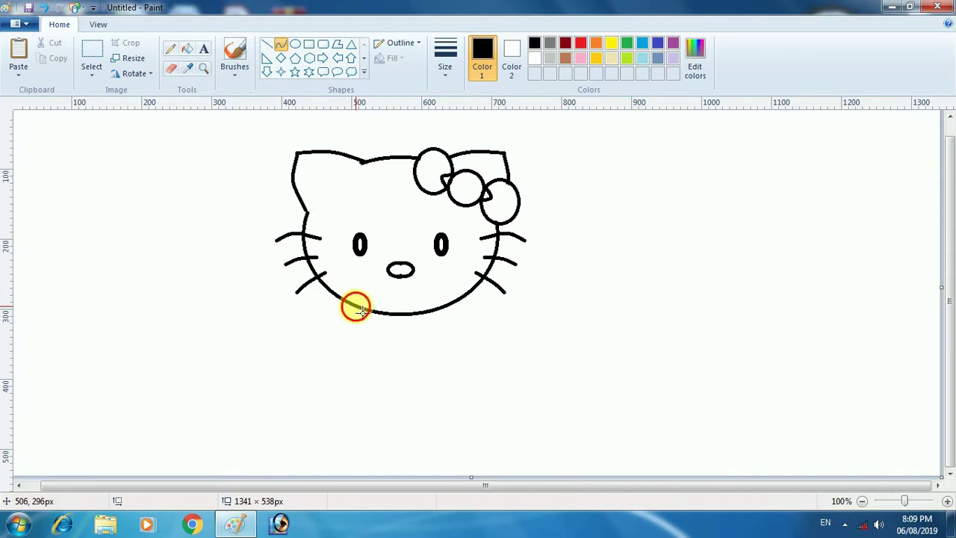
mouse_move(355, 309)
mouse_down()
mouse_move(349, 405)
mouse_move(327, 341)
mouse_move(331, 379)
mouse_up()
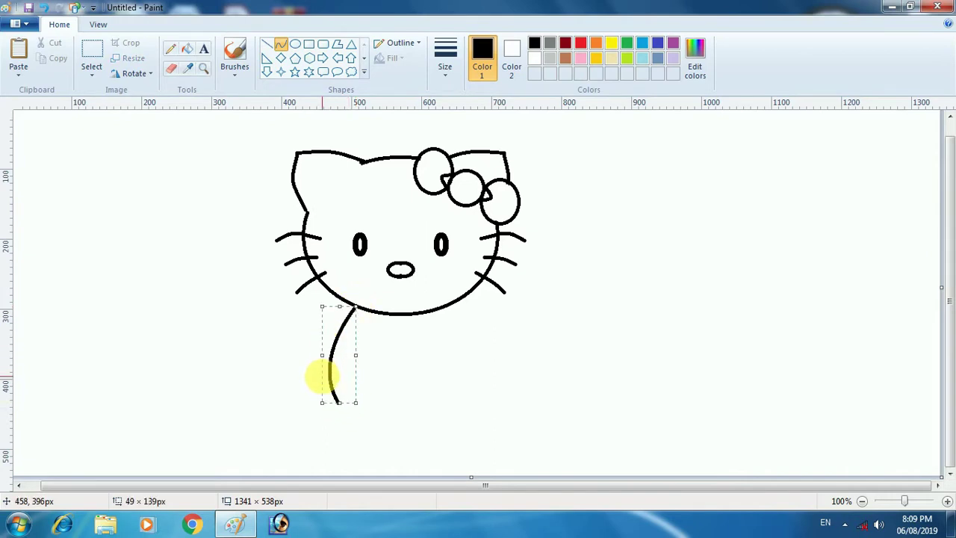
click(266, 365)
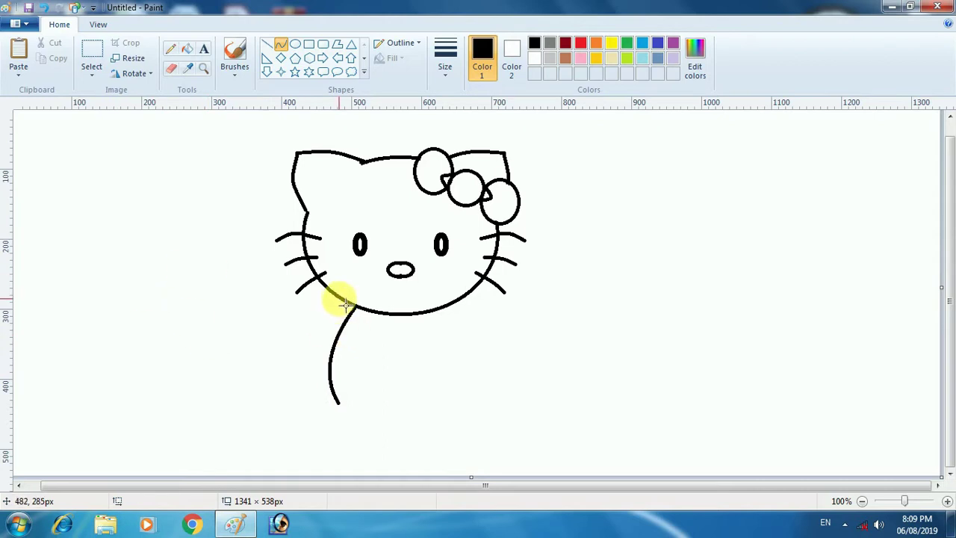
Step: Draw the left arm with curves running from the head outline to a rounded hand and back to the body's side
mouse_move(345, 304)
mouse_down()
mouse_move(309, 322)
mouse_move(297, 345)
mouse_move(256, 335)
mouse_move(299, 346)
mouse_move(316, 366)
mouse_move(329, 354)
mouse_move(308, 336)
mouse_move(299, 364)
mouse_move(334, 364)
mouse_up()
click(317, 369)
click(316, 369)
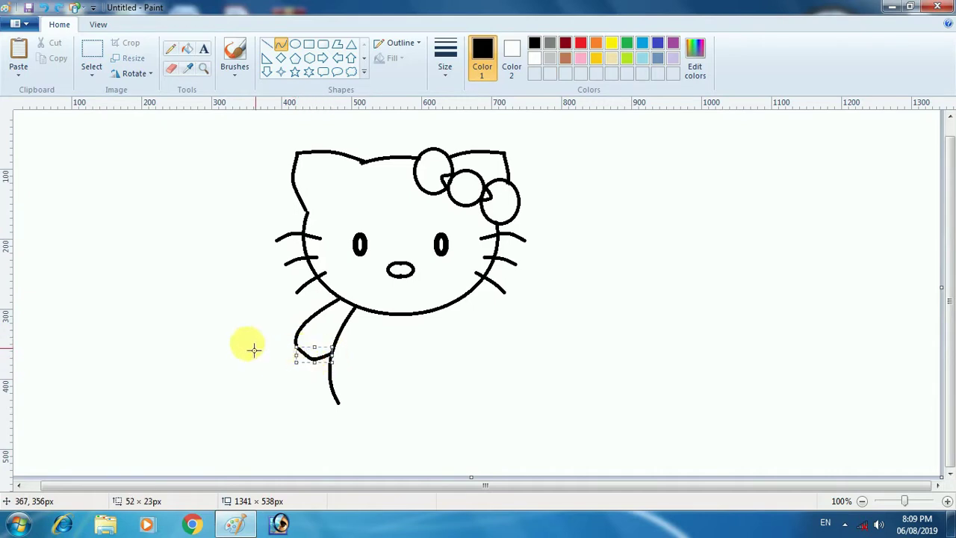
click(251, 348)
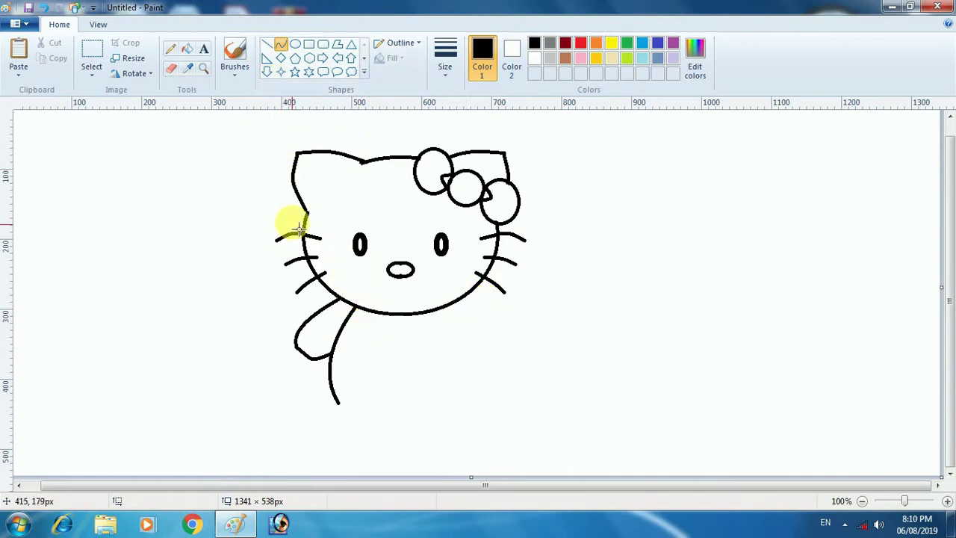
mouse_move(460, 302)
mouse_down()
mouse_move(478, 400)
mouse_move(486, 363)
mouse_move(502, 367)
mouse_up()
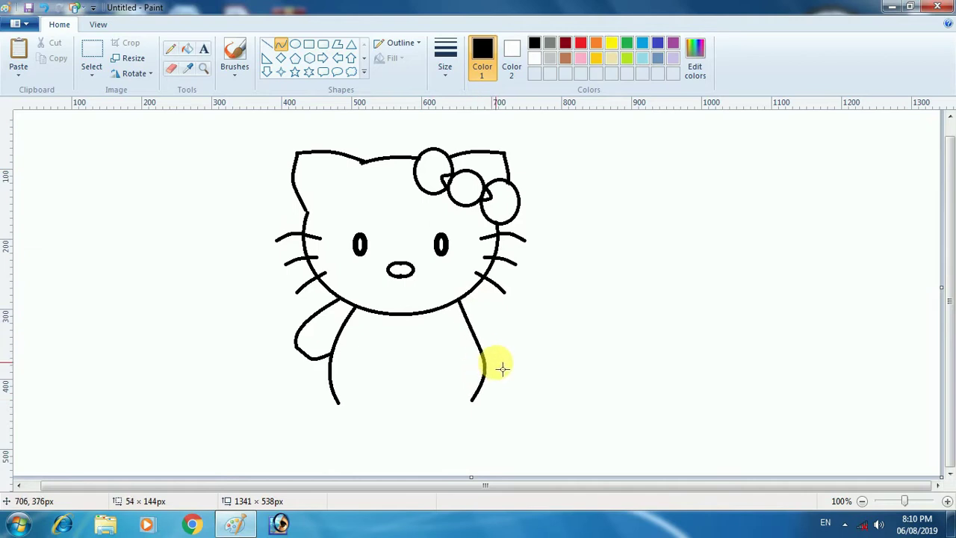
click(233, 395)
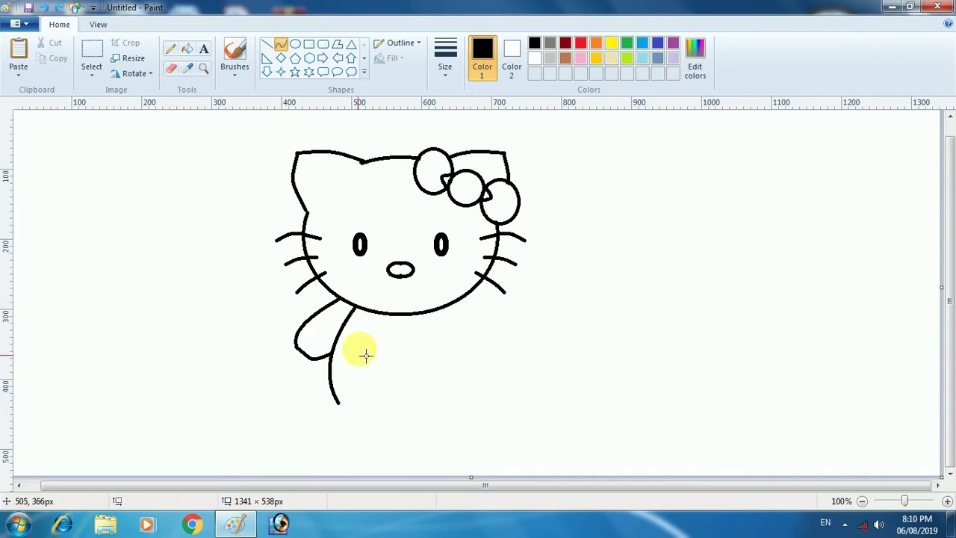
click(88, 45)
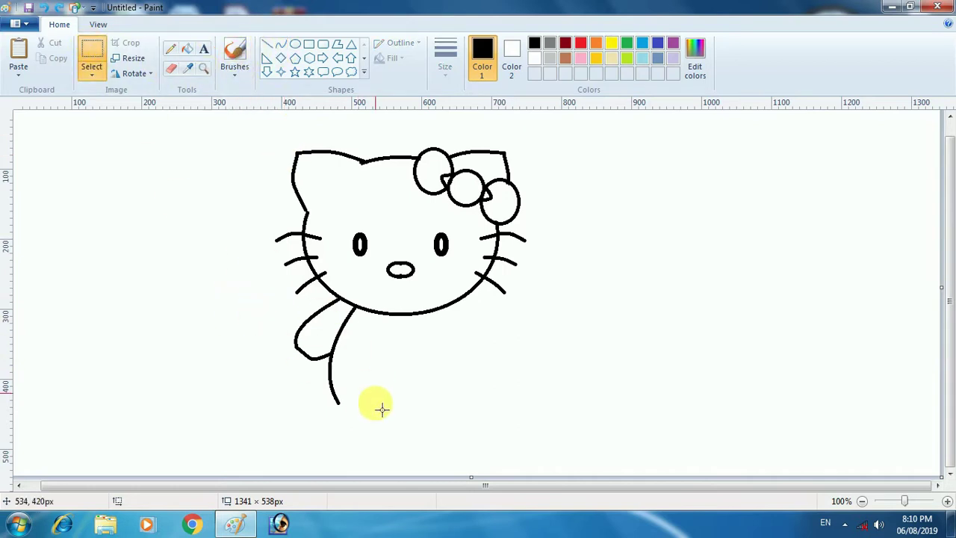
mouse_move(366, 427)
mouse_down()
mouse_move(306, 292)
mouse_move(291, 302)
mouse_up()
mouse_move(332, 372)
mouse_down()
mouse_move(483, 359)
mouse_move(331, 376)
mouse_move(348, 374)
mouse_up()
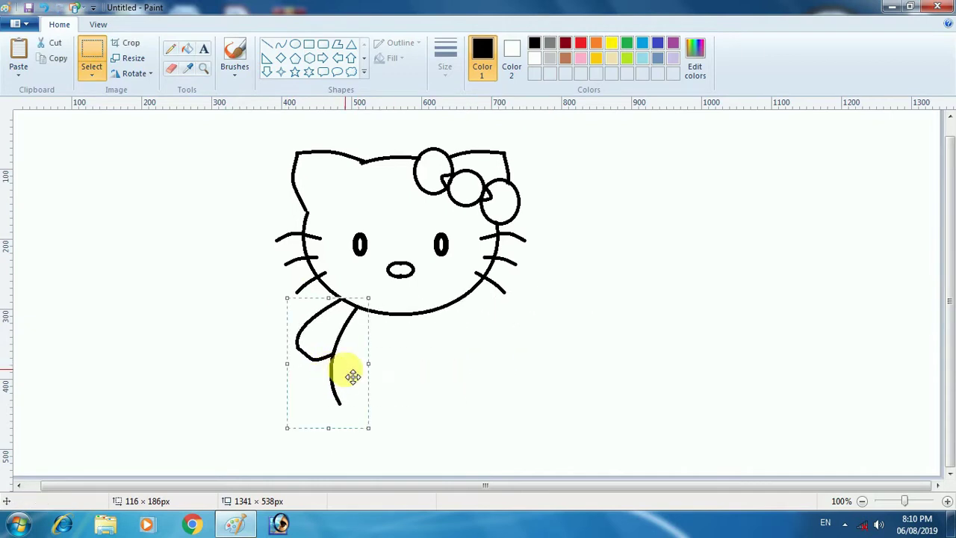
key(Escape)
Step: Copy the left arm and body side, paste them, flip the copy horizontally and place it under the right half of the head
drag(361, 416, 294, 316)
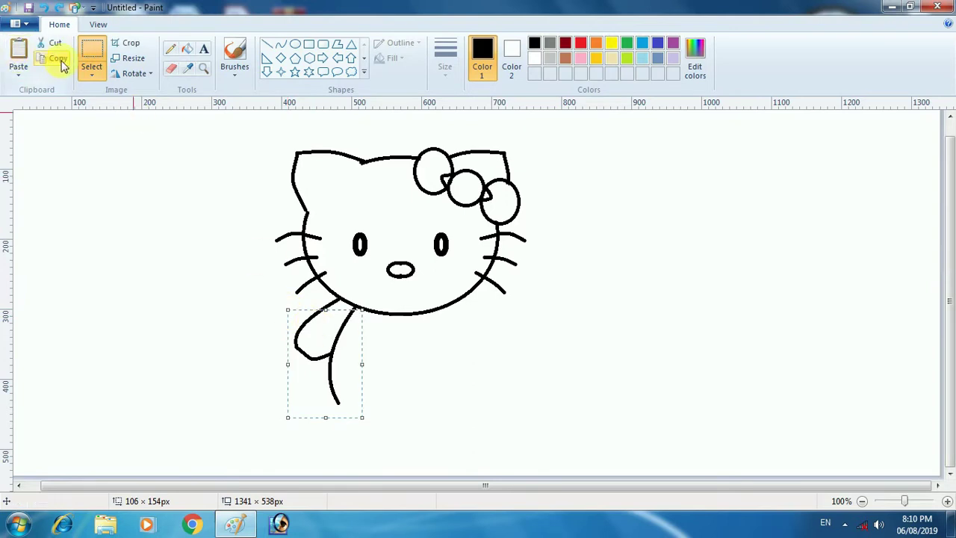
click(34, 60)
click(19, 52)
mouse_move(63, 198)
mouse_down()
mouse_move(75, 228)
mouse_move(121, 282)
mouse_up()
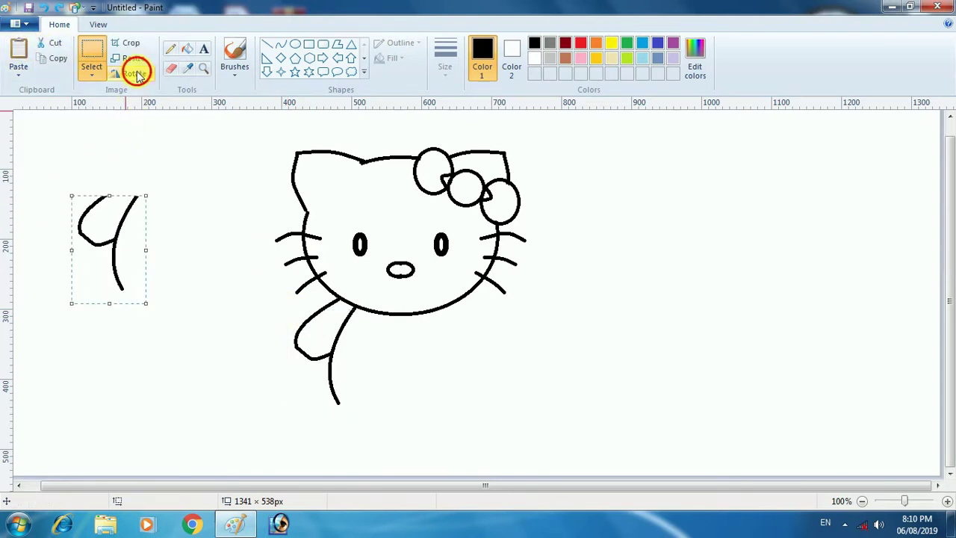
click(132, 73)
click(154, 152)
mouse_move(112, 246)
mouse_down()
mouse_move(394, 380)
mouse_move(491, 357)
mouse_move(498, 366)
mouse_up()
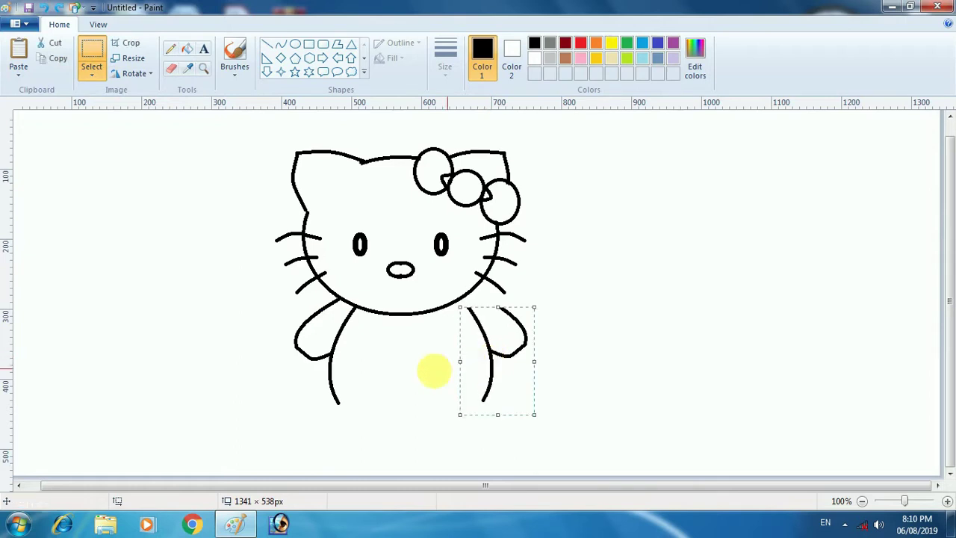
click(174, 352)
Step: Close the gaps between the head and the right body side and arm with curves about 13 × 18 px and 46 × 29 px
click(204, 68)
click(472, 300)
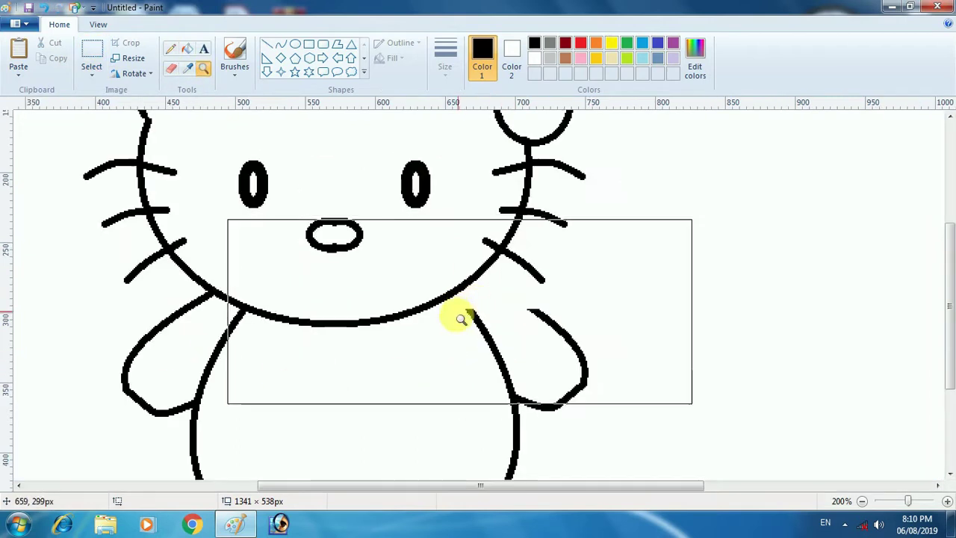
click(463, 298)
click(282, 45)
drag(381, 283, 352, 244)
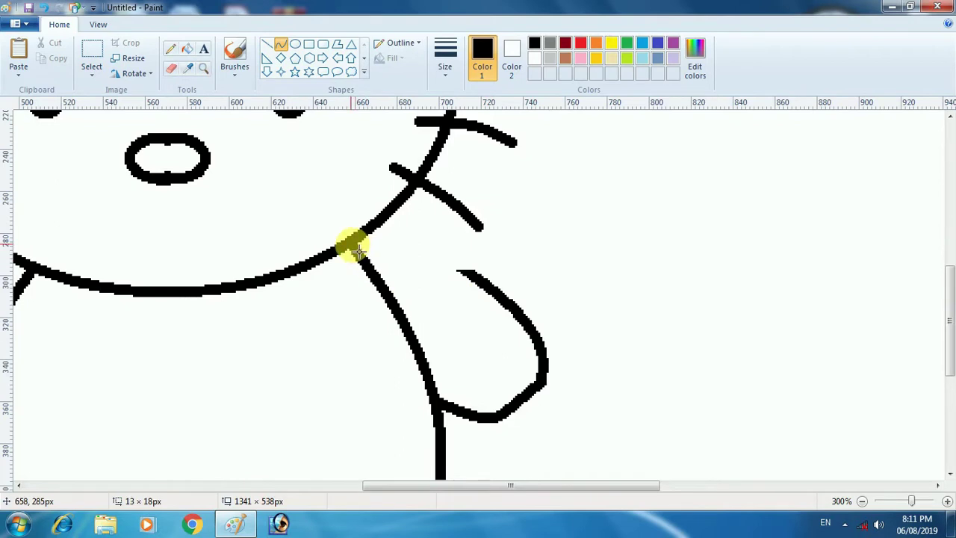
drag(490, 270, 431, 240)
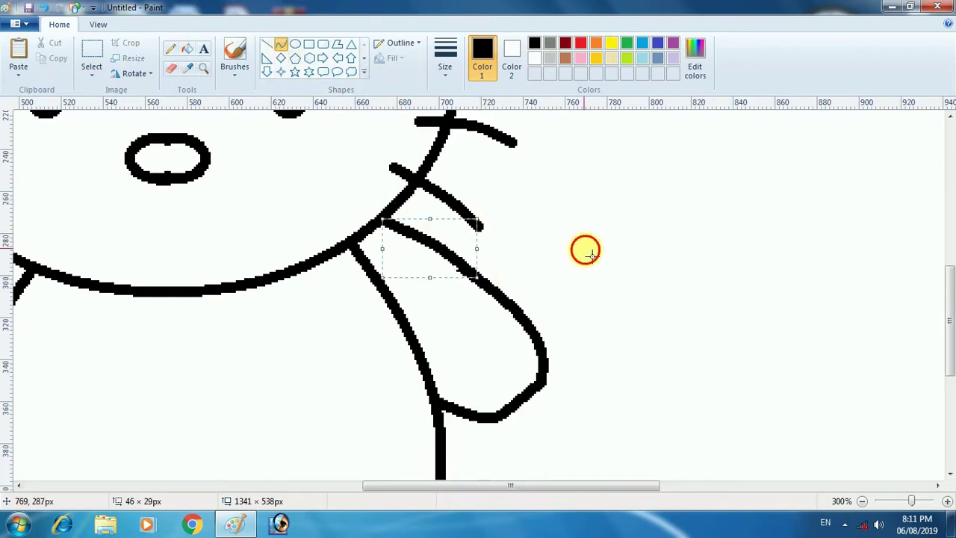
click(584, 249)
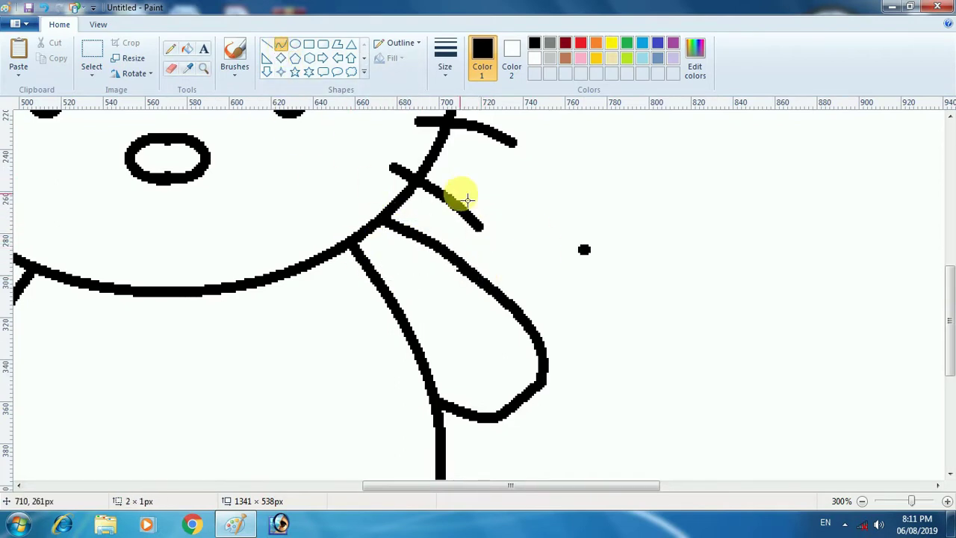
Step: Close the body with a straight horizontal line between its two sides, just above their lower ends
click(203, 70)
scroll(202, 336, down, 3)
scroll(177, 307, up, 1)
right_click(178, 289)
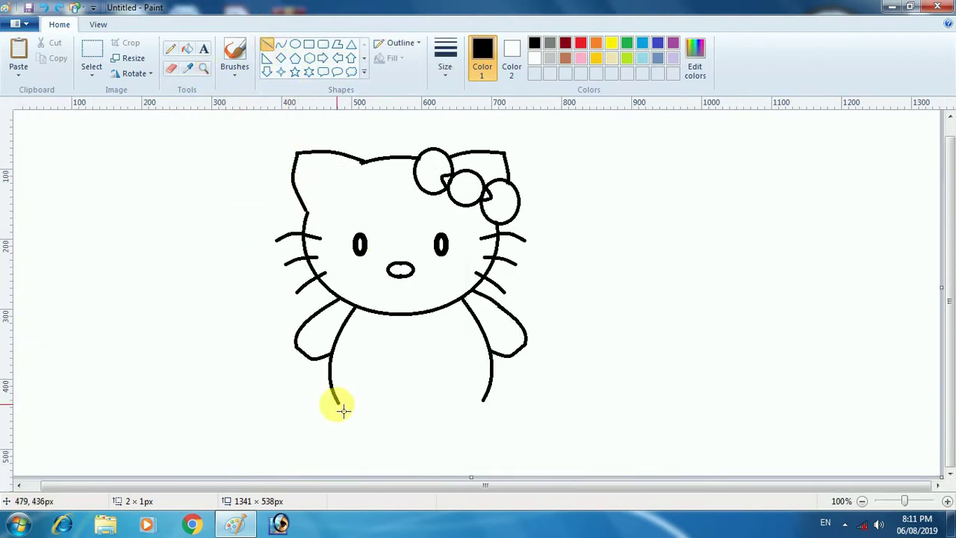
drag(332, 384, 491, 385)
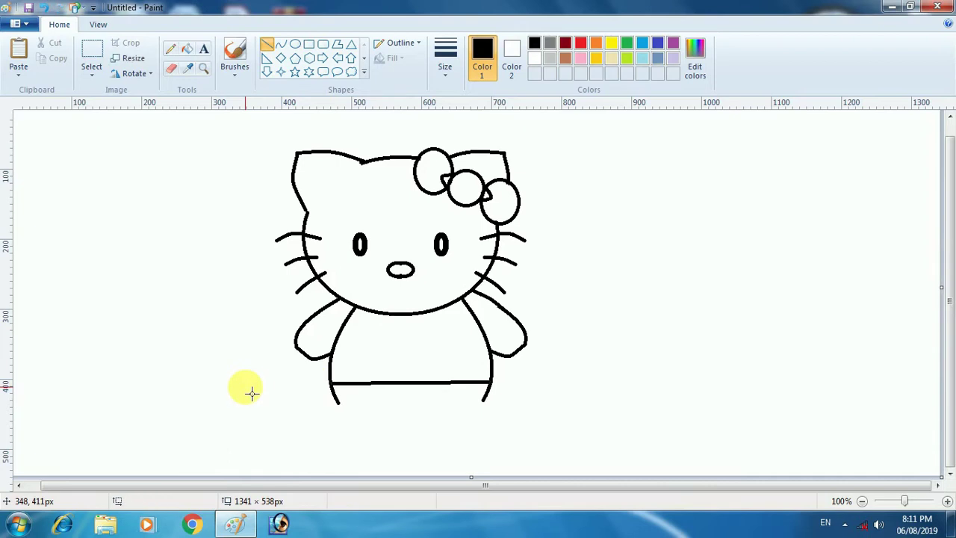
key(ctrl+z)
drag(338, 395, 490, 421)
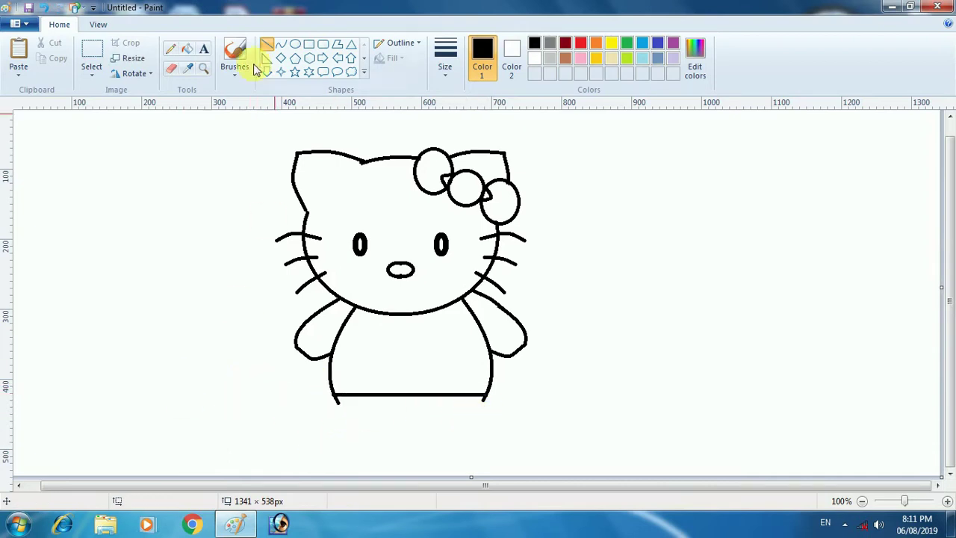
Step: Erase the ends of both body sides that stick out below the horizontal line
click(203, 68)
click(351, 396)
click(330, 277)
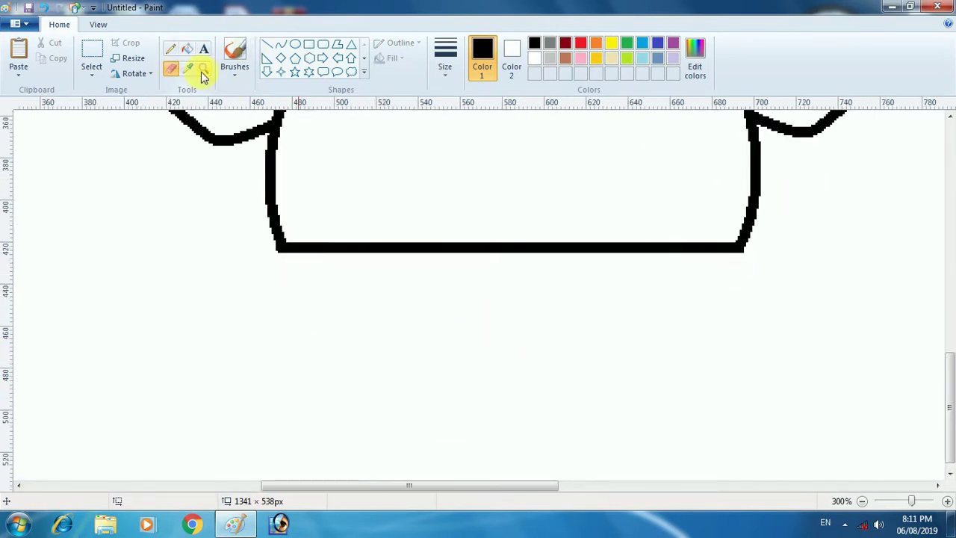
Step: Try a slanted curve about 20 × 73 px running down from the body's lower left corner as a leg edge
click(279, 43)
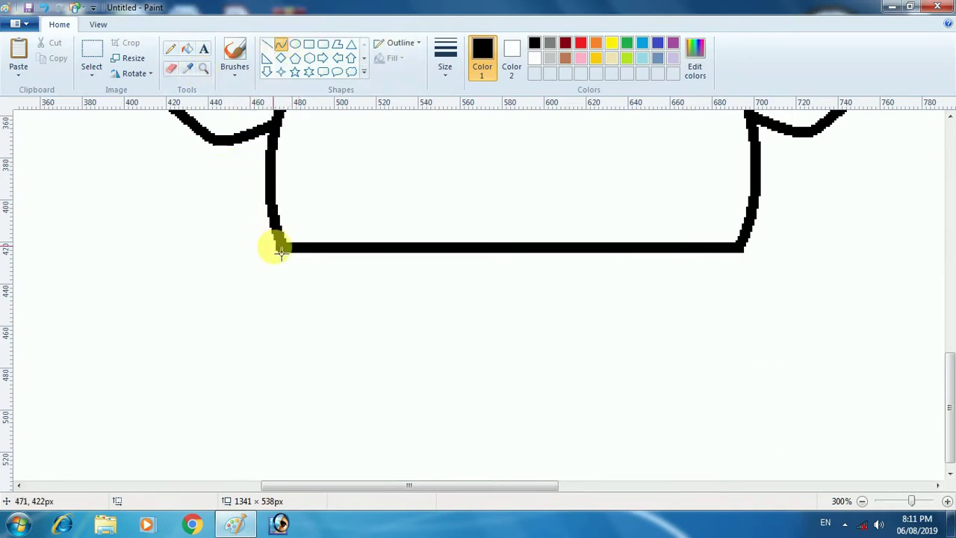
drag(278, 252, 318, 396)
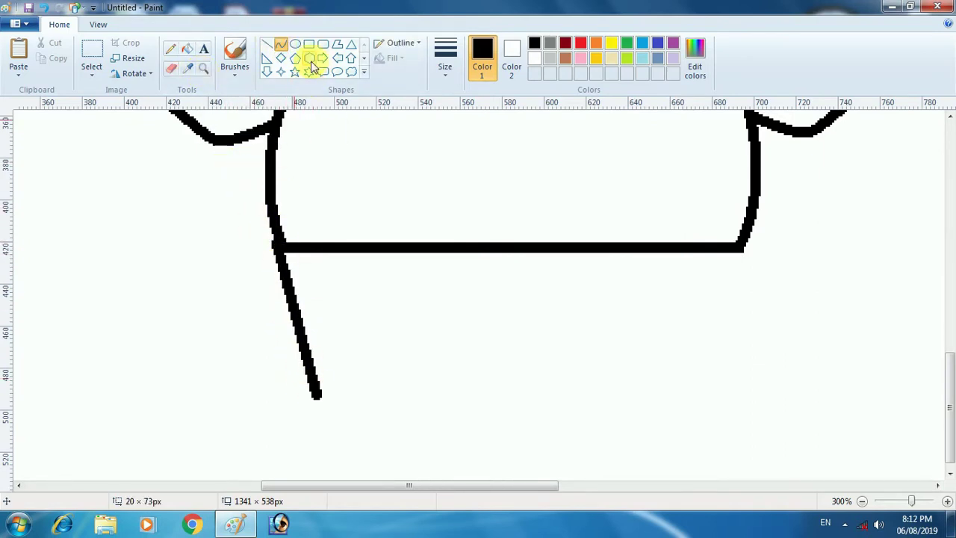
Step: Draw two rounded rectangles about 100 px tall side by side across the body's lower edge as the legs
click(323, 43)
drag(489, 404, 282, 166)
drag(381, 401, 383, 376)
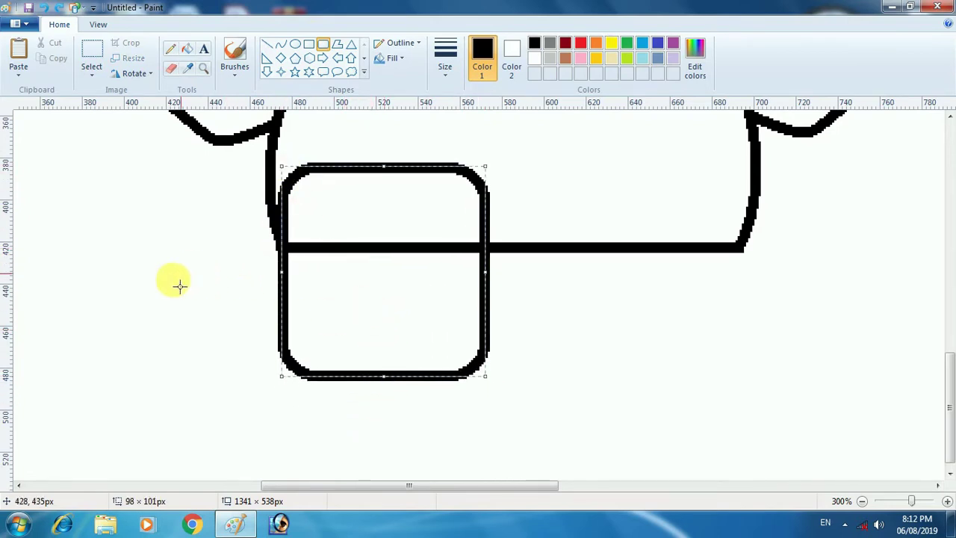
drag(456, 380, 288, 176)
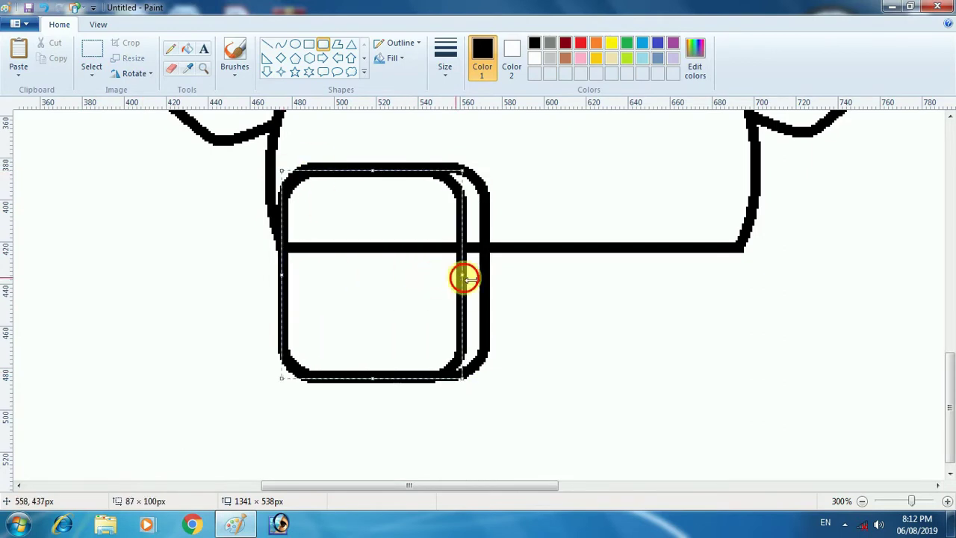
drag(463, 274, 649, 298)
click(475, 431)
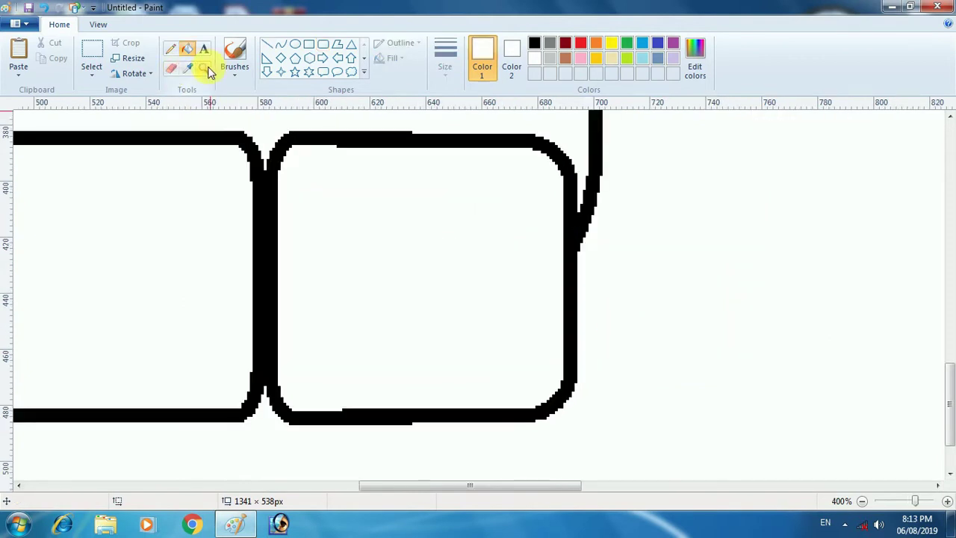
Step: Draw a black horizontal line about 221 px long across both legs, level with the lower ends of the body sides
click(206, 68)
right_click(226, 209)
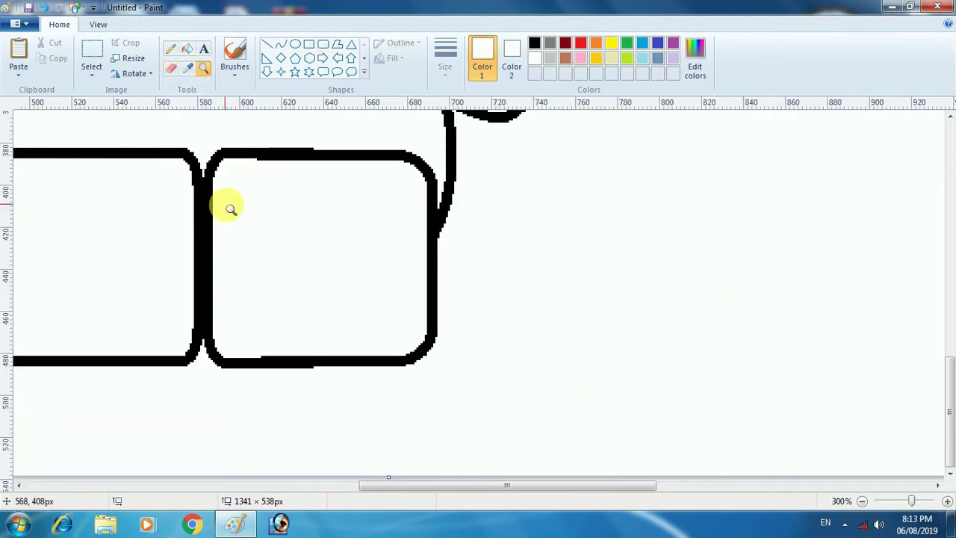
right_click(225, 212)
right_click(223, 224)
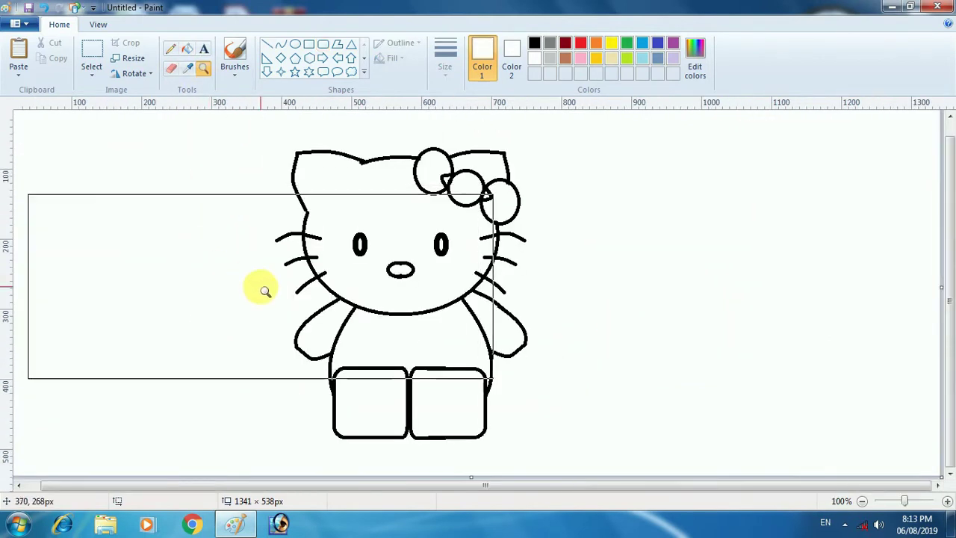
click(378, 386)
click(266, 43)
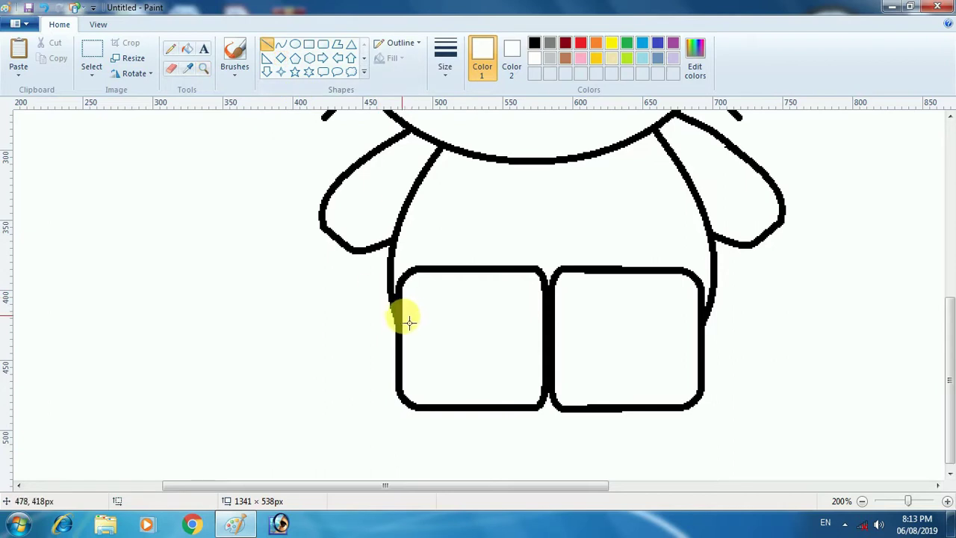
drag(419, 320, 710, 334)
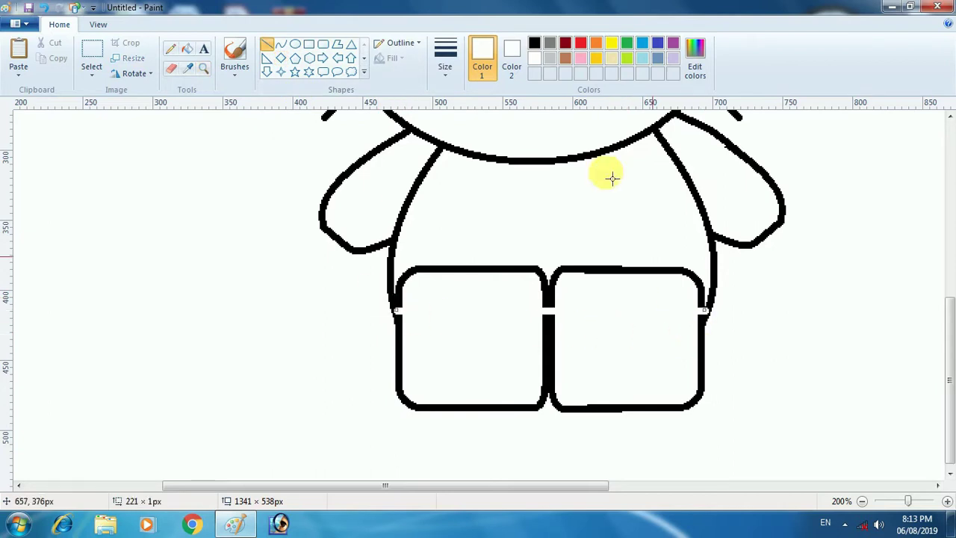
click(534, 43)
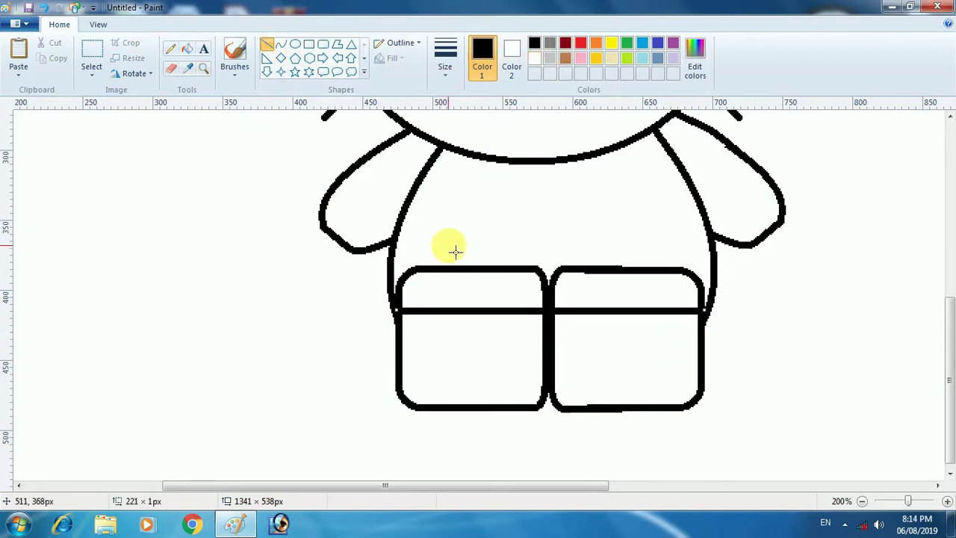
click(511, 321)
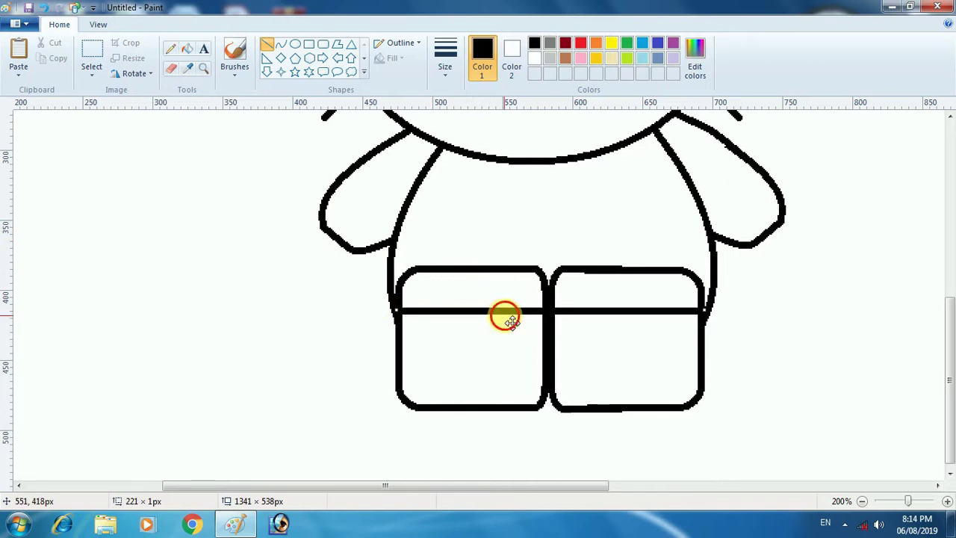
drag(511, 321, 513, 328)
click(230, 295)
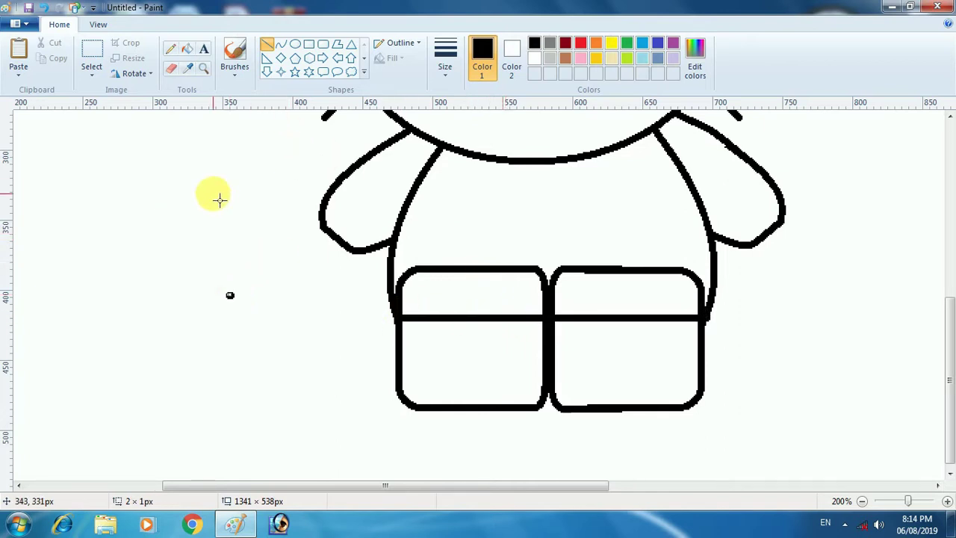
Step: Erase gaps in the leg outlines just above the horizontal line, at both outer sides and in the middle
click(203, 68)
click(359, 253)
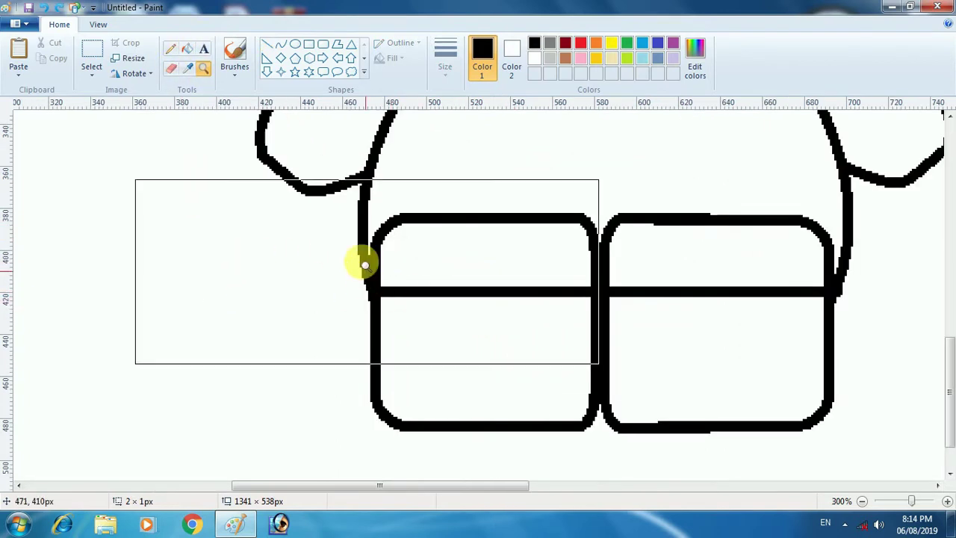
click(363, 261)
click(292, 215)
click(291, 215)
click(174, 71)
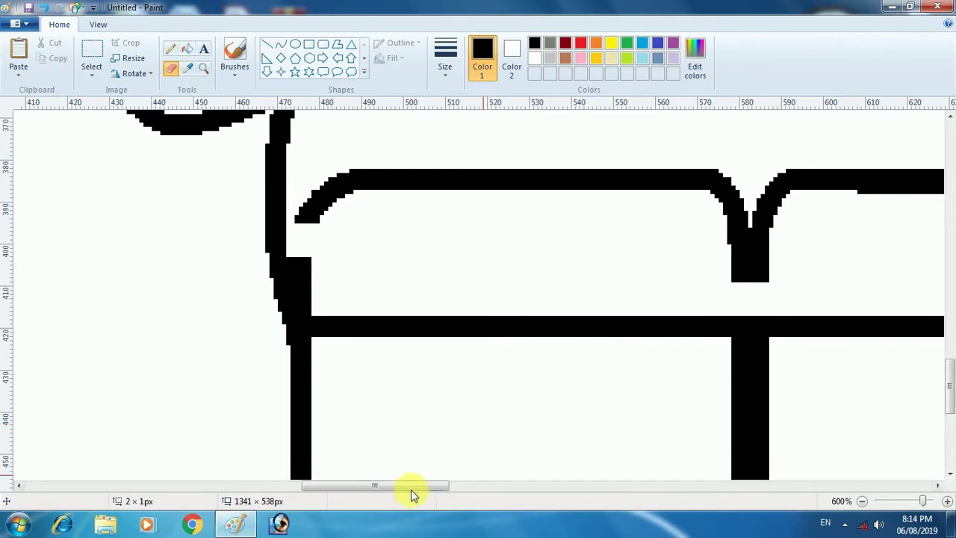
mouse_move(411, 489)
mouse_down()
mouse_move(590, 491)
mouse_move(518, 489)
mouse_up()
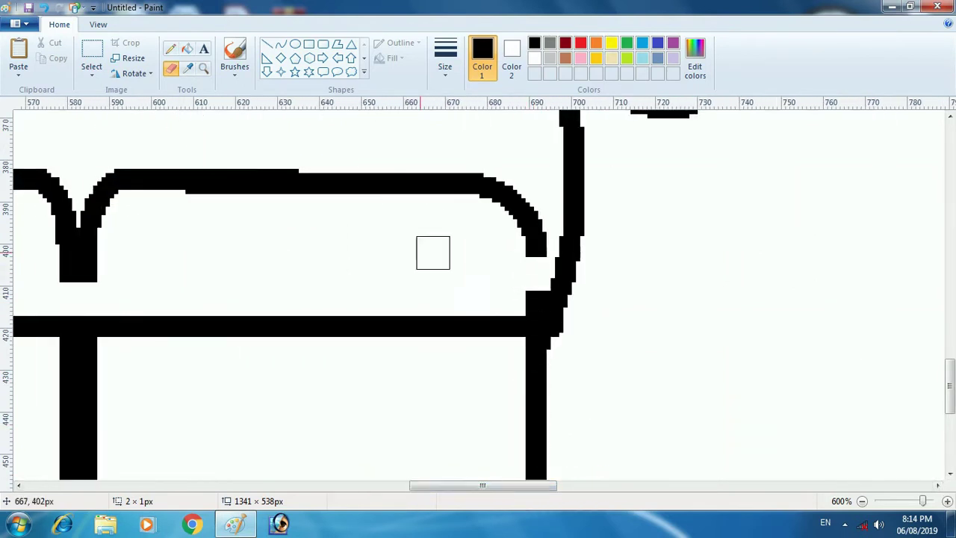
Step: Fill the cut-off upper part of the leg outlines with white to remove it from the body
click(186, 49)
click(534, 59)
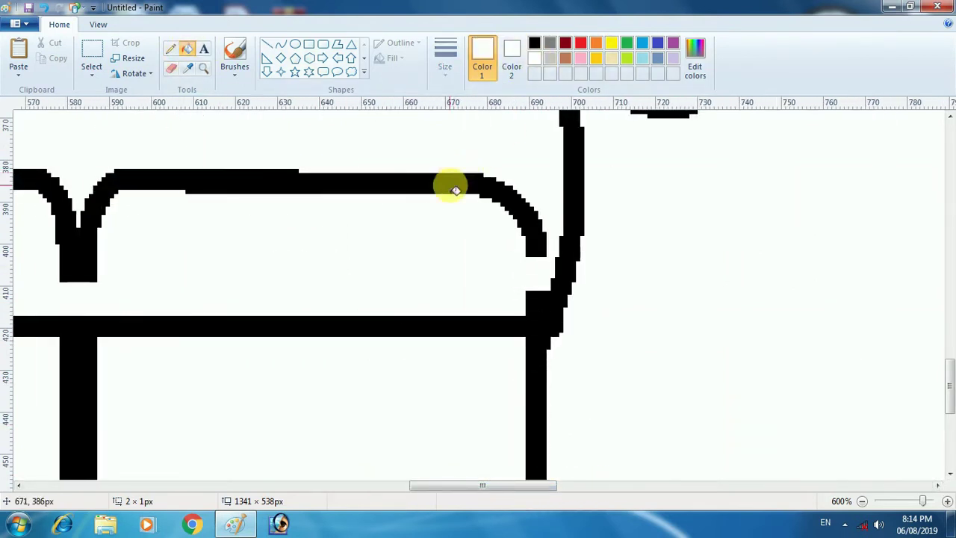
click(452, 187)
Step: Erase the leftover leg stubs above the horizontal line at the body's lower left and right corners
click(204, 67)
right_click(96, 256)
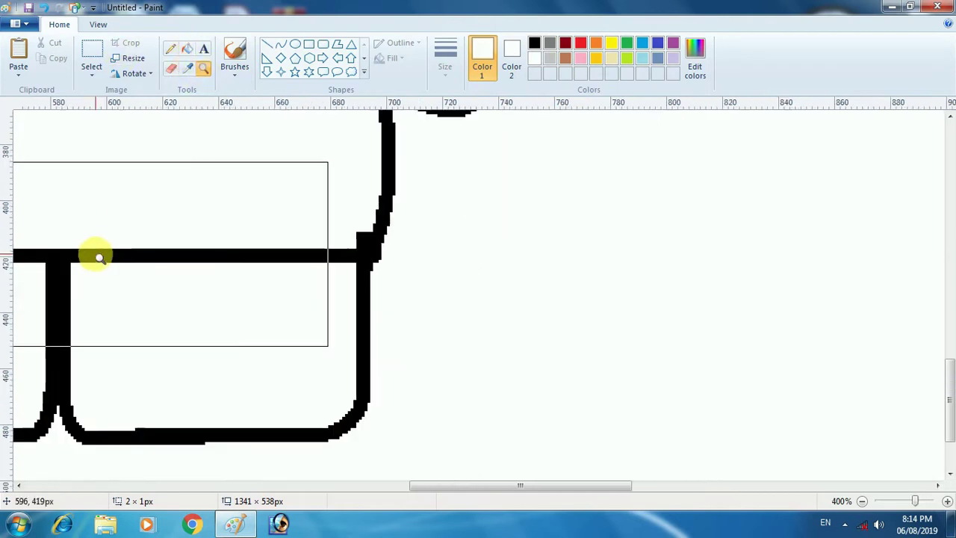
right_click(94, 254)
click(345, 394)
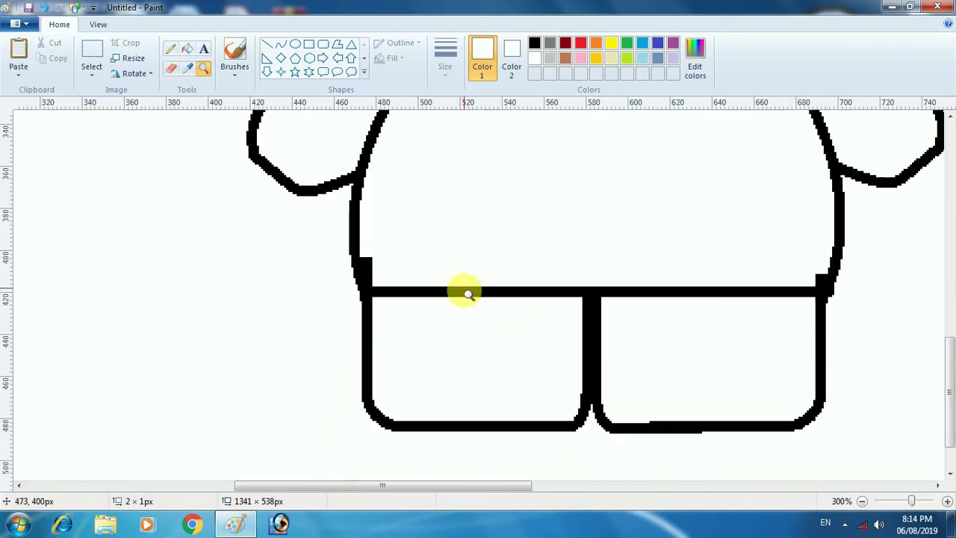
click(463, 291)
click(316, 306)
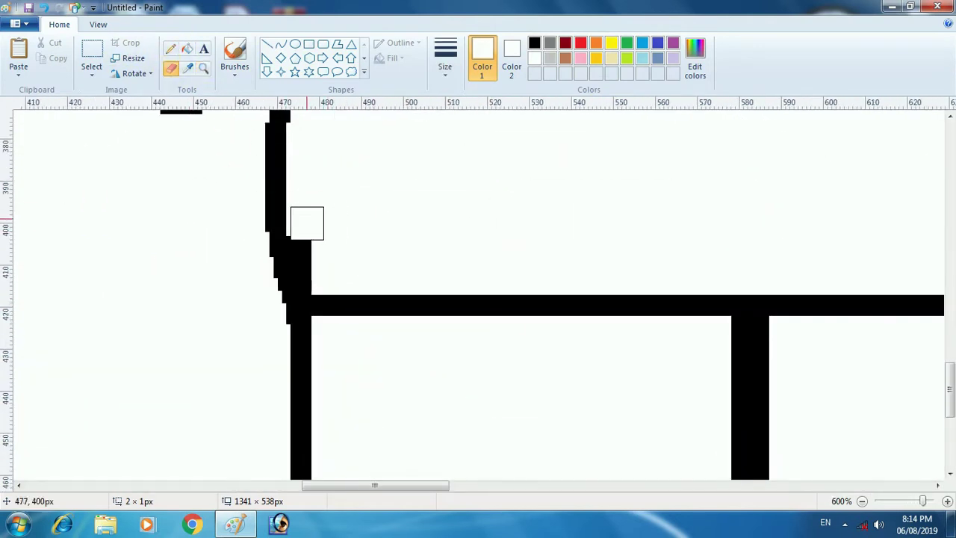
drag(356, 486, 466, 487)
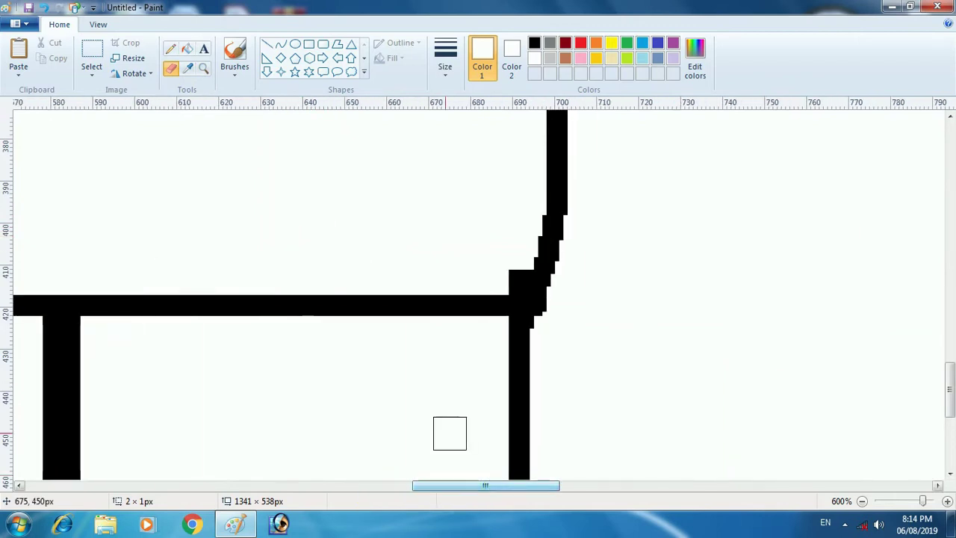
Step: Draw a black neckline curve about 50 × 24 px hanging from the middle of the chin
click(204, 67)
right_click(199, 244)
right_click(194, 241)
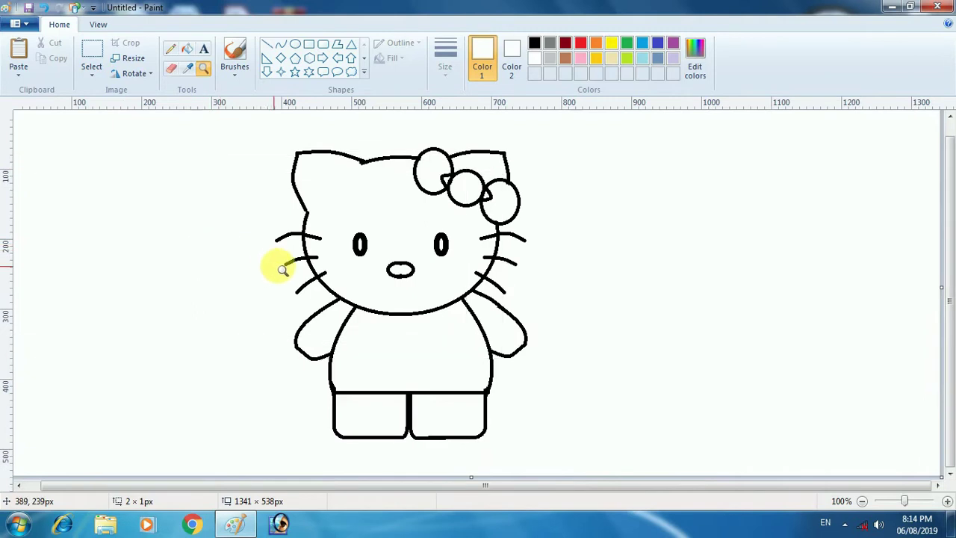
click(280, 44)
drag(396, 323, 425, 321)
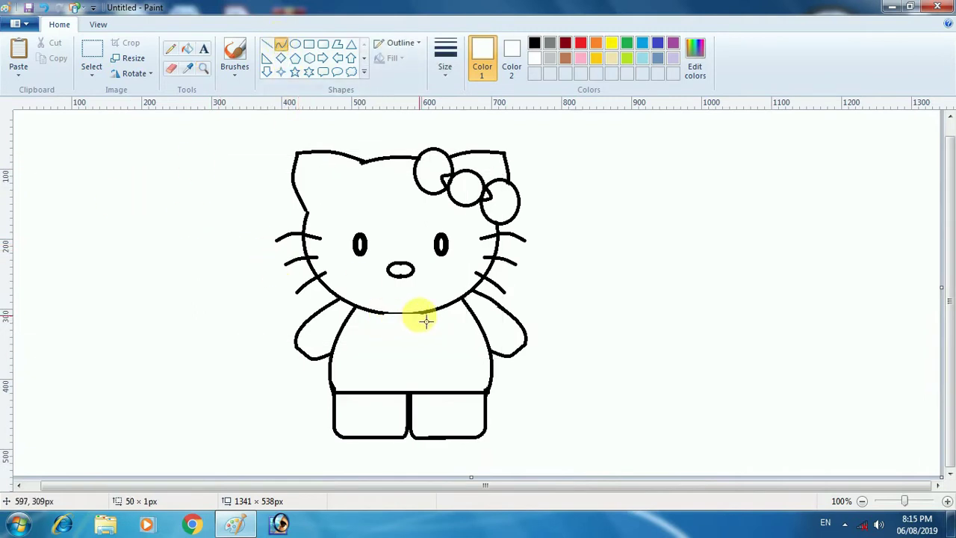
click(534, 42)
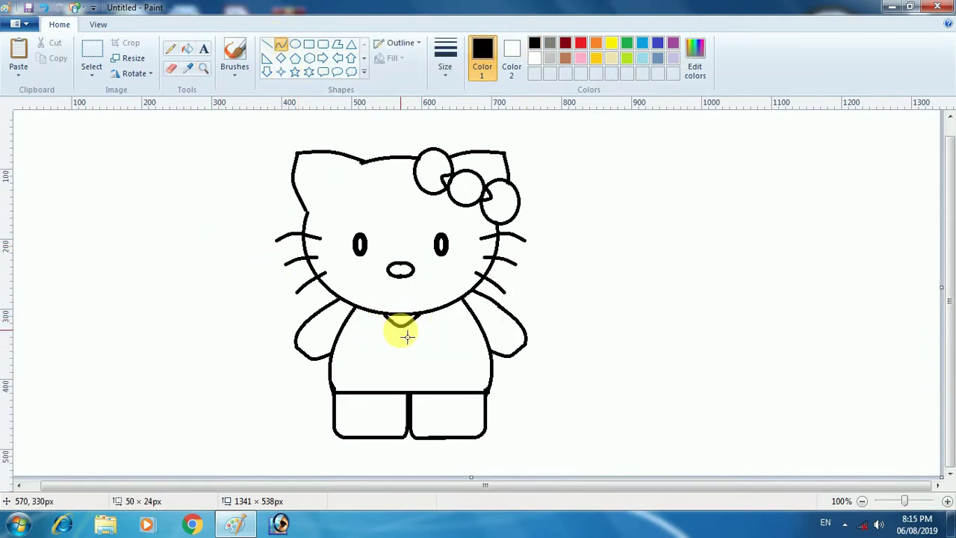
Step: Draw a straight black line across each arm to separate the hand from the sleeve
click(266, 44)
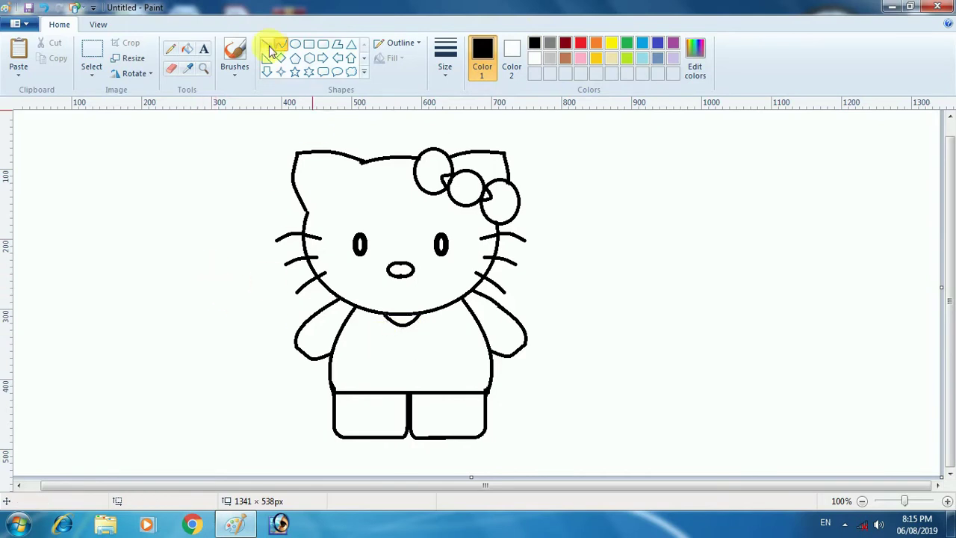
drag(313, 323, 337, 357)
drag(493, 348, 508, 317)
click(534, 300)
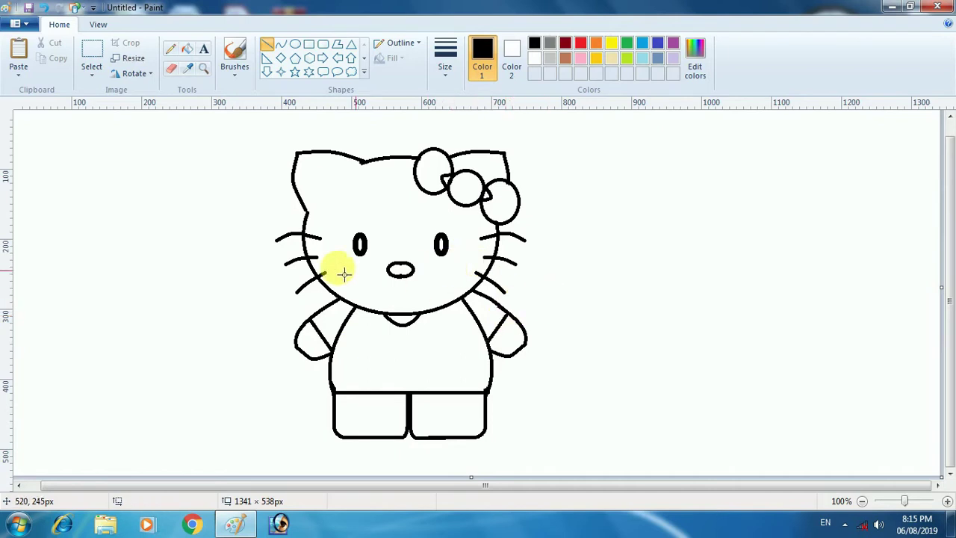
Step: Select the whole figure with an area of about 424 × 455 px and move it slightly to the right
click(92, 56)
drag(550, 451, 254, 133)
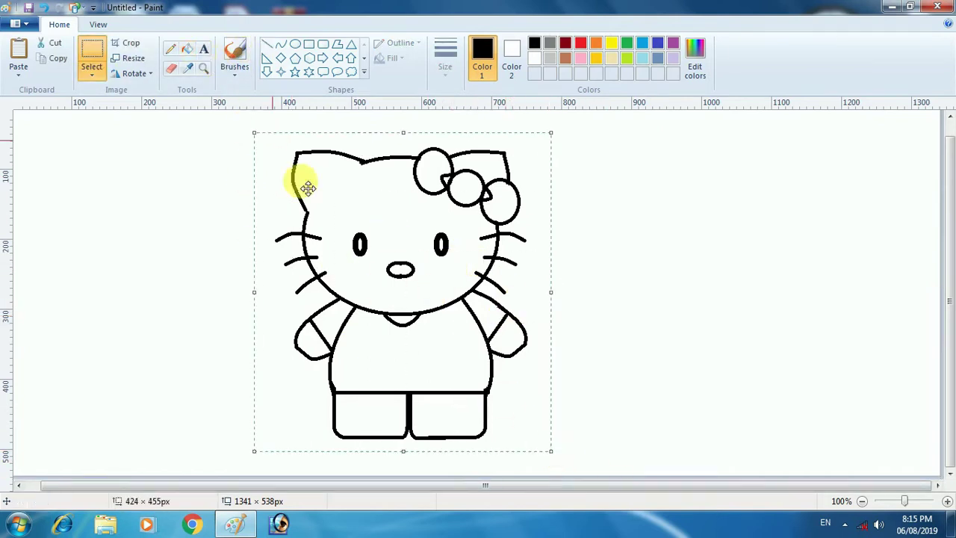
drag(308, 187, 349, 188)
click(215, 295)
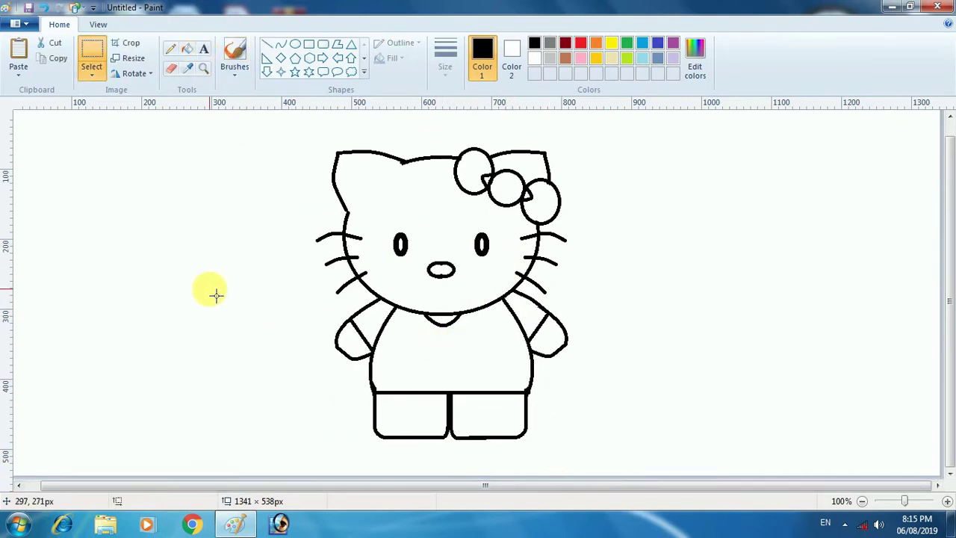
Step: Fill the nose with gold and both eyes with black
click(188, 50)
click(596, 56)
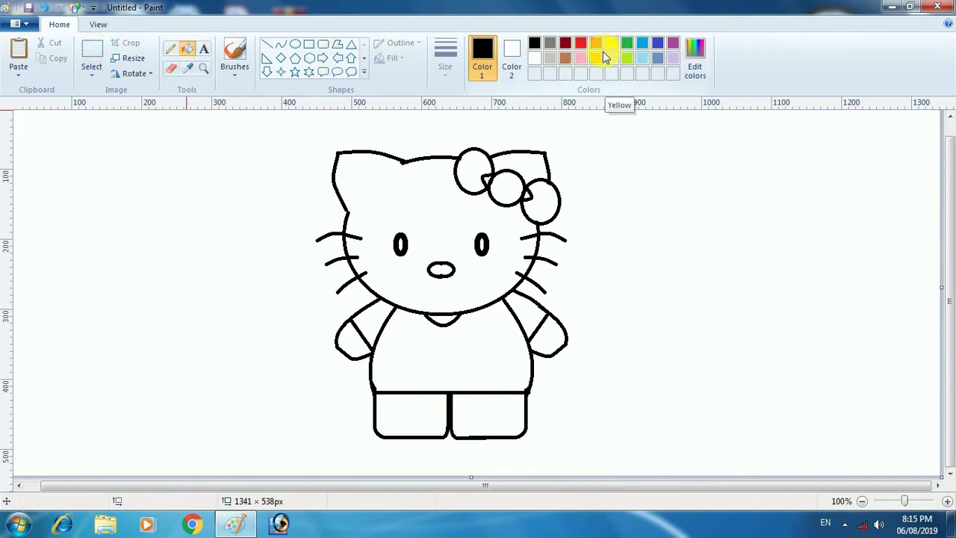
click(440, 270)
click(534, 43)
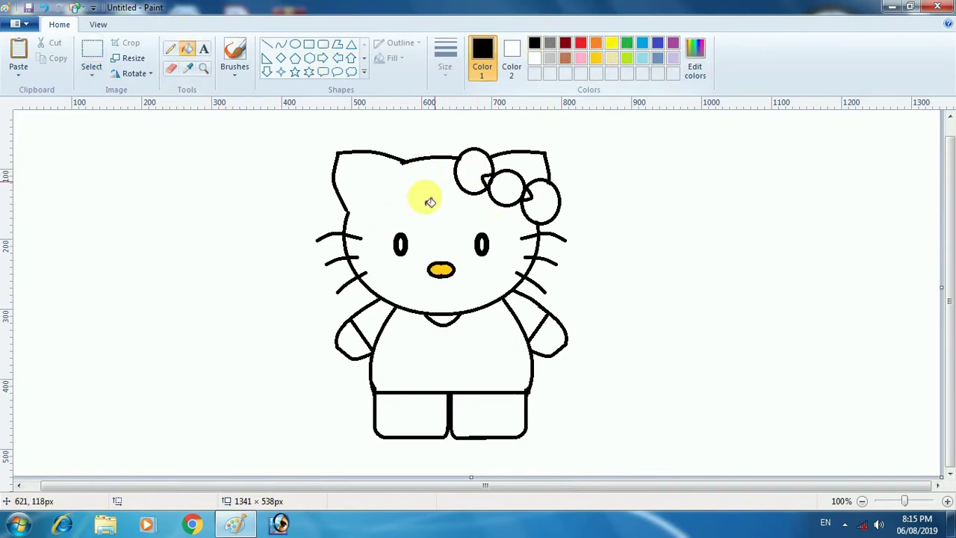
click(401, 245)
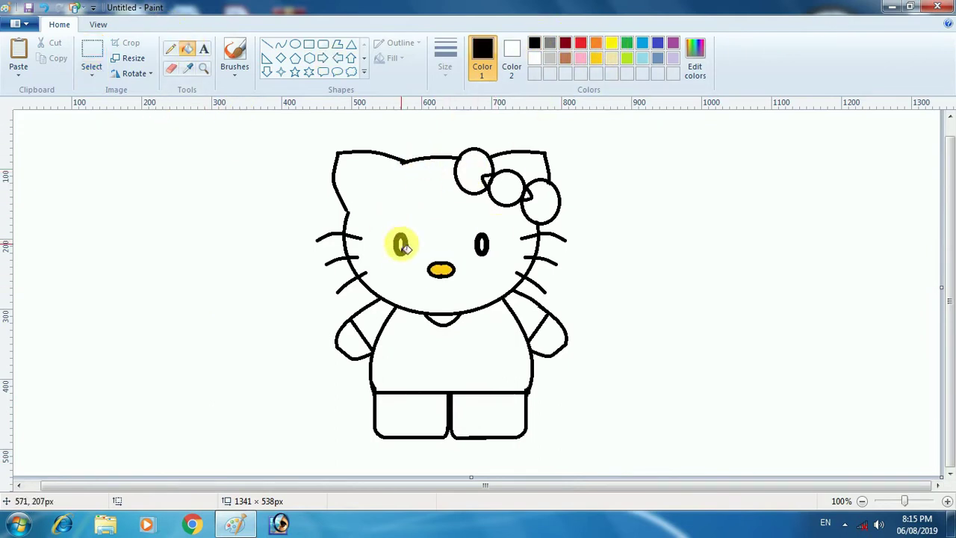
click(483, 246)
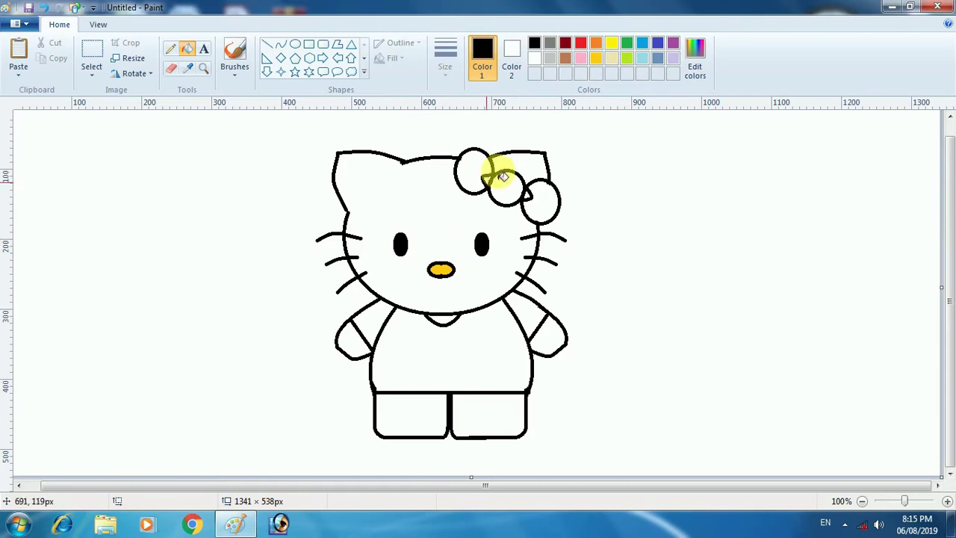
Step: Try filling the body with indigo and with turquoise
click(657, 42)
click(473, 341)
click(642, 43)
click(436, 363)
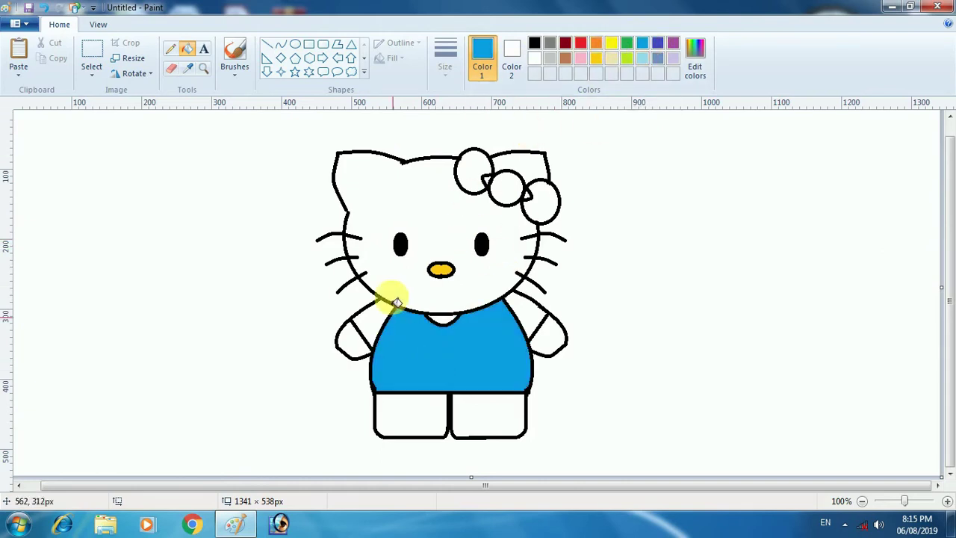
Step: Fill the body with blue-gray, define a darker custom shade (red 88, green 128, blue 180) and refill the body with it
click(487, 302)
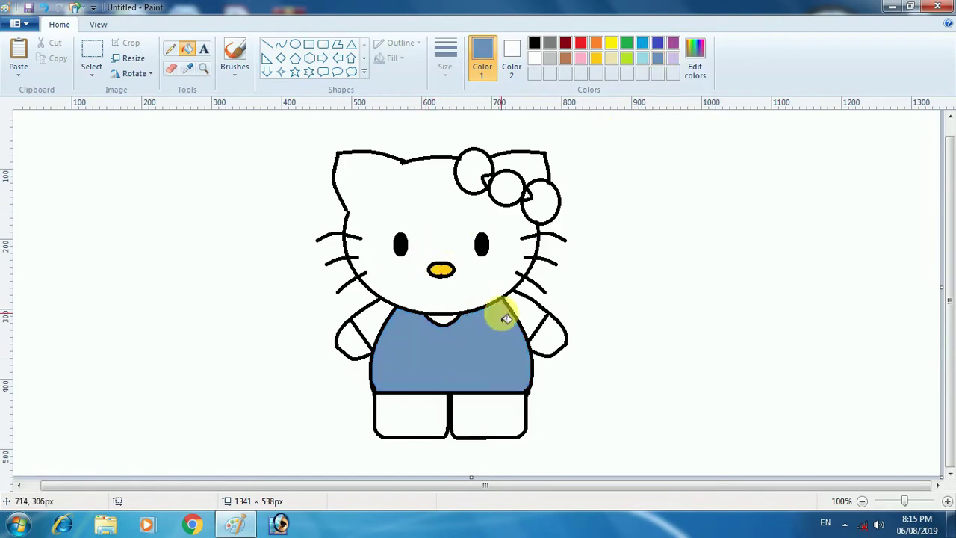
click(694, 58)
click(627, 224)
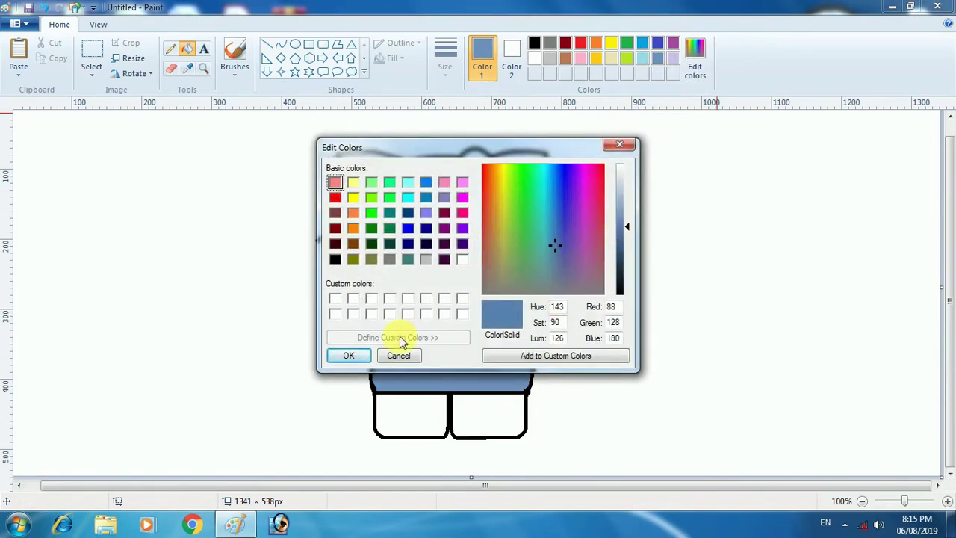
click(348, 356)
click(442, 342)
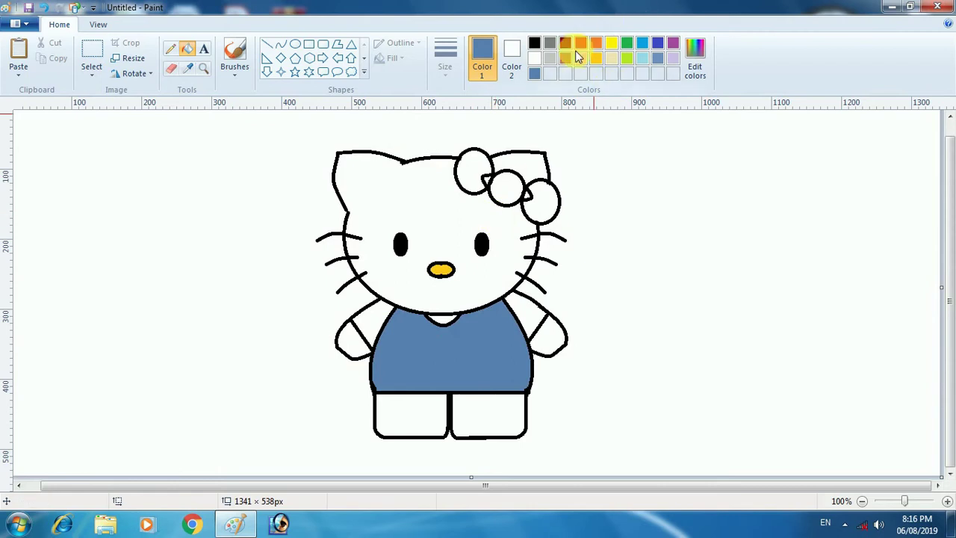
Step: Try filling both sleeves and the collar with rose
click(580, 58)
click(352, 324)
click(444, 321)
click(531, 313)
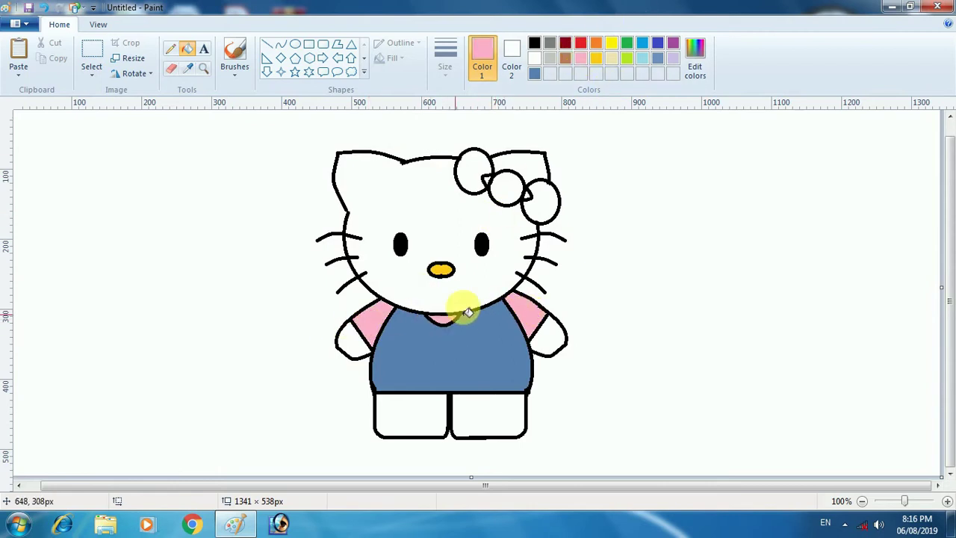
Step: Fill all parts of the bow on the ear with red
click(580, 43)
click(487, 179)
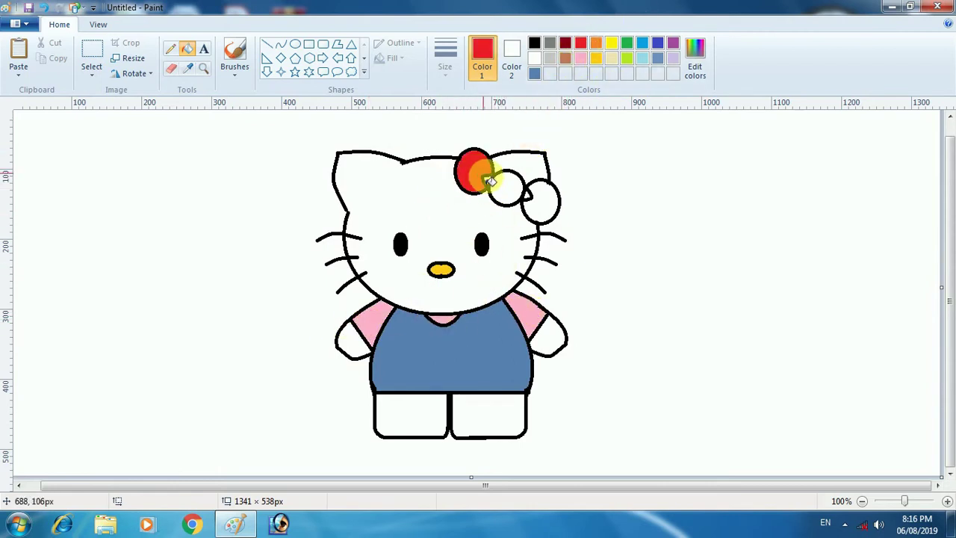
click(499, 186)
click(530, 199)
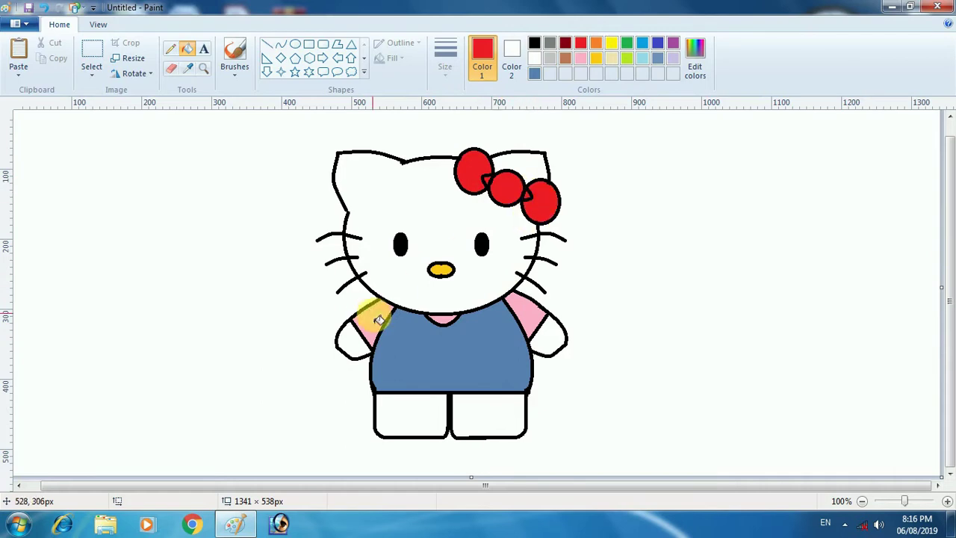
Step: Fill both sleeves and the collar with the same red as the bow
click(366, 322)
click(446, 319)
click(536, 319)
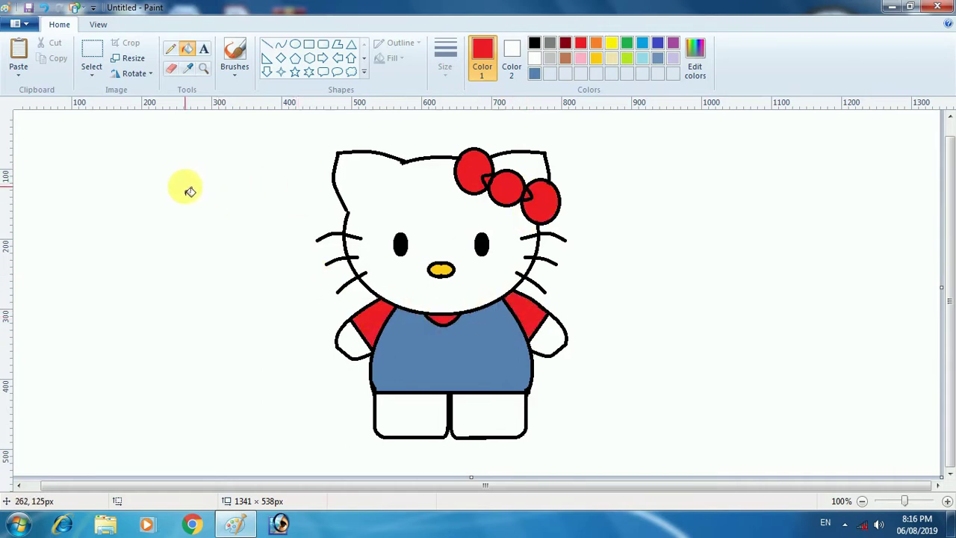
Step: Define a lighter custom pink based on rose and fill the background around the figure with it
click(234, 54)
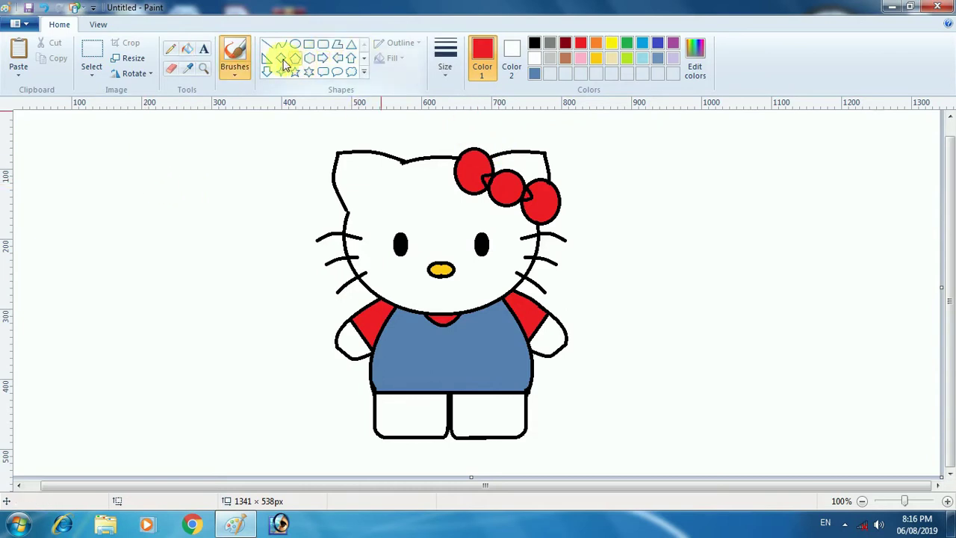
click(187, 48)
click(580, 58)
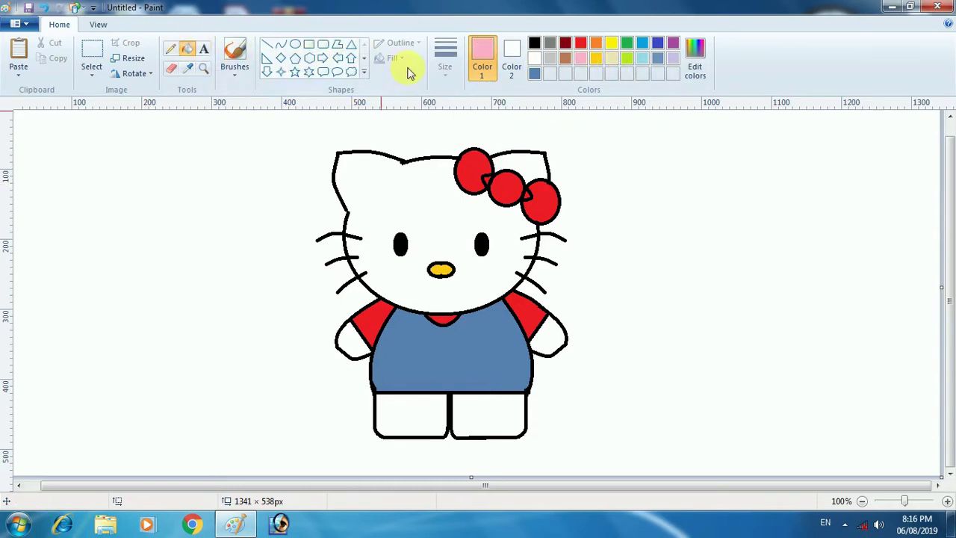
click(695, 60)
click(349, 359)
click(229, 252)
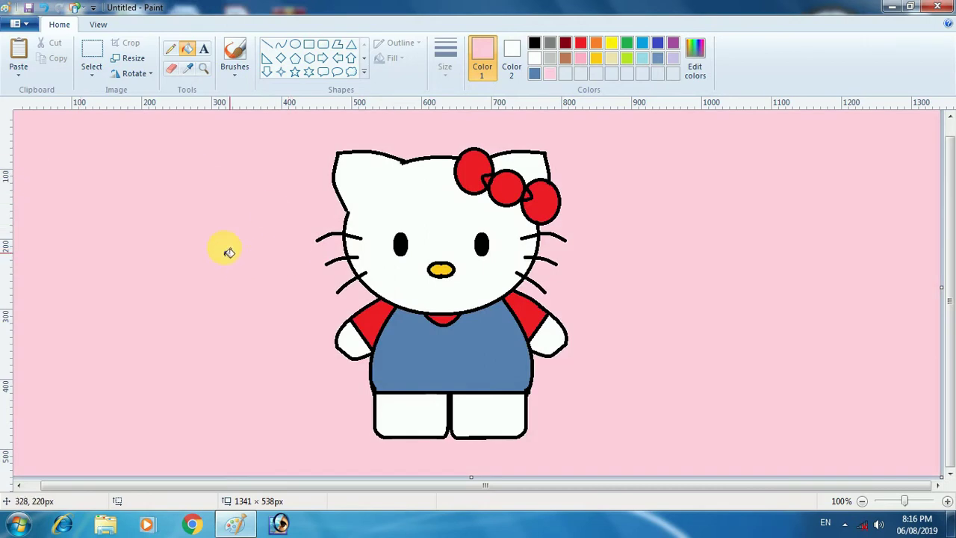